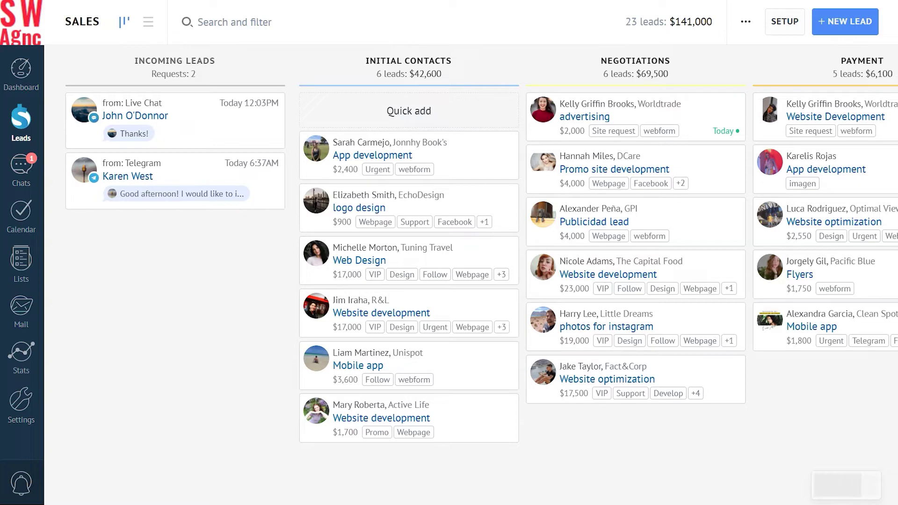
- Start an Incoming Leads trigger in Sales pipeline setup that creates a Custom-type task
click(785, 21)
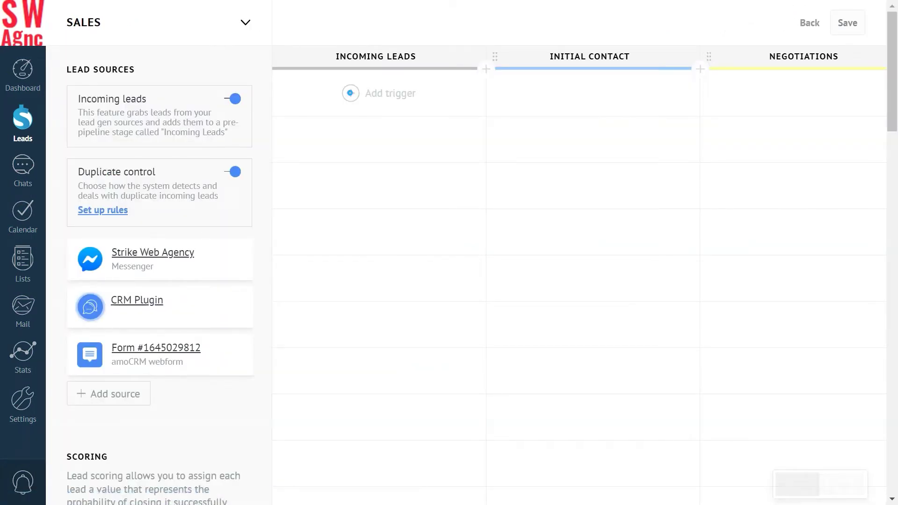
click(351, 94)
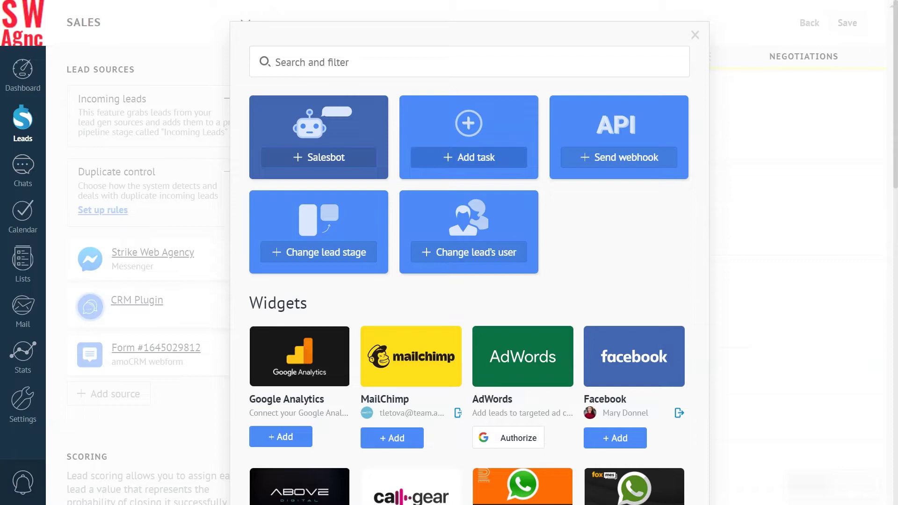
click(465, 158)
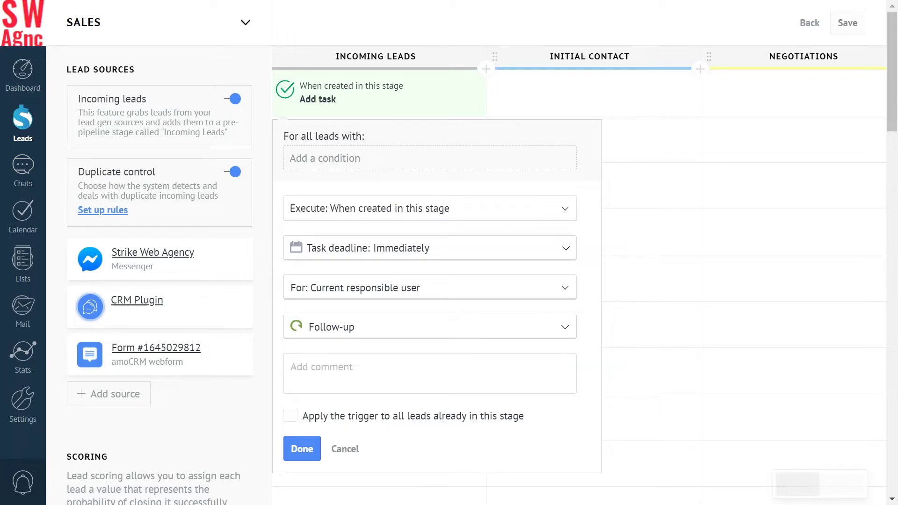
click(429, 328)
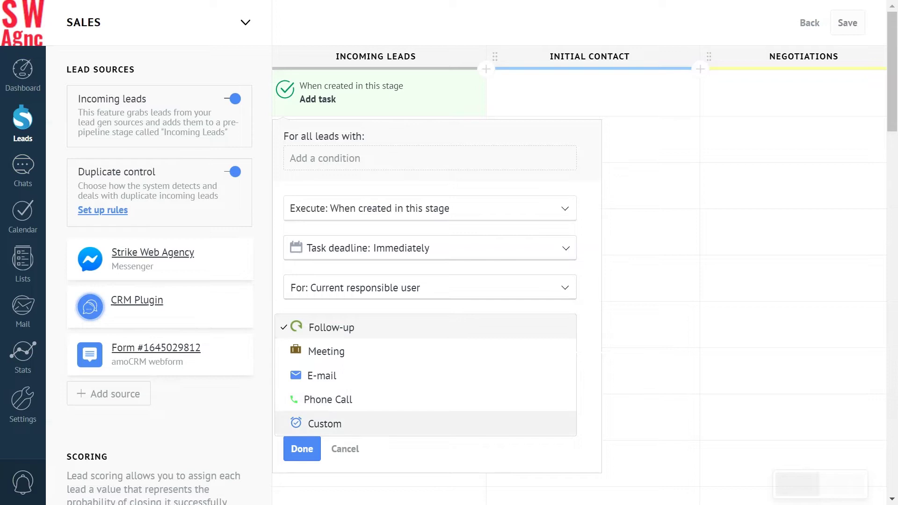
click(324, 424)
text(Payment Control)
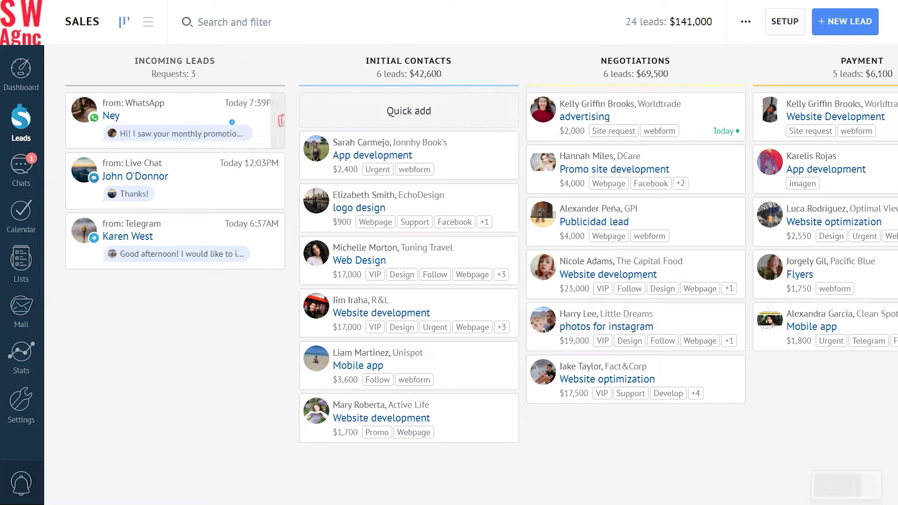
click(232, 120)
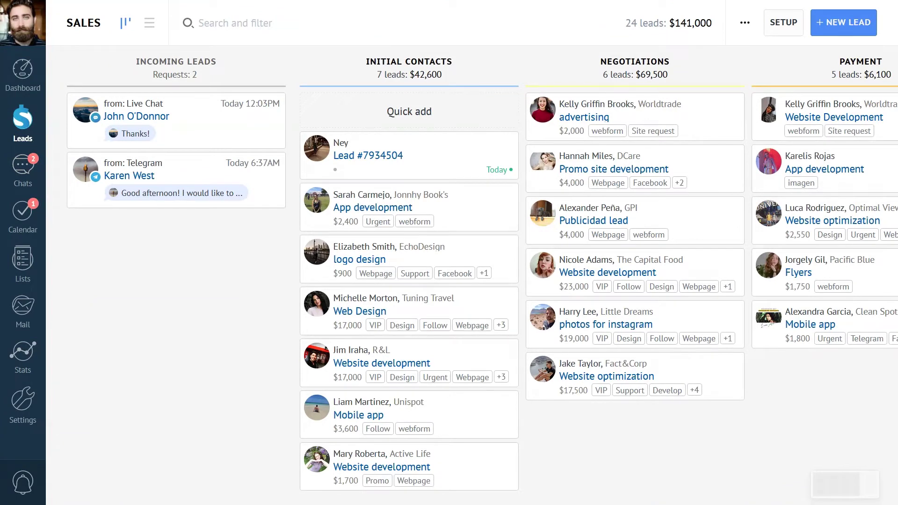
click(352, 155)
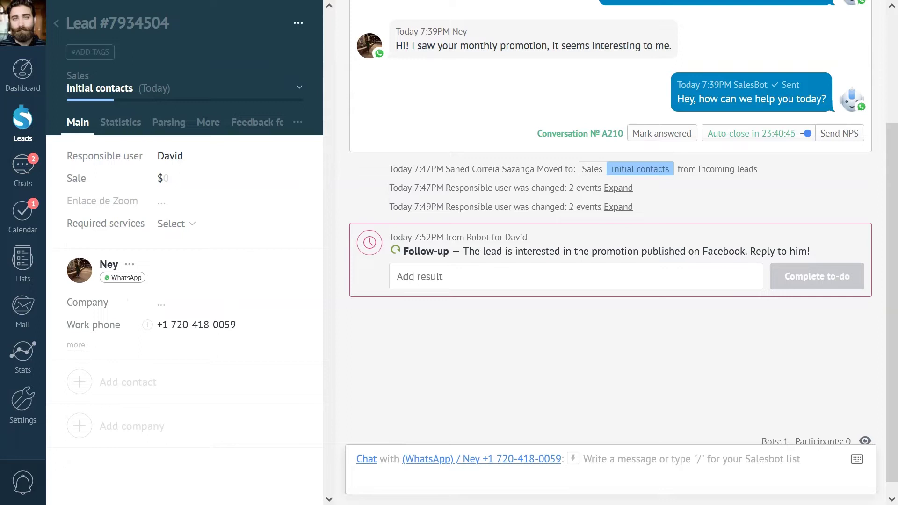
click(589, 459)
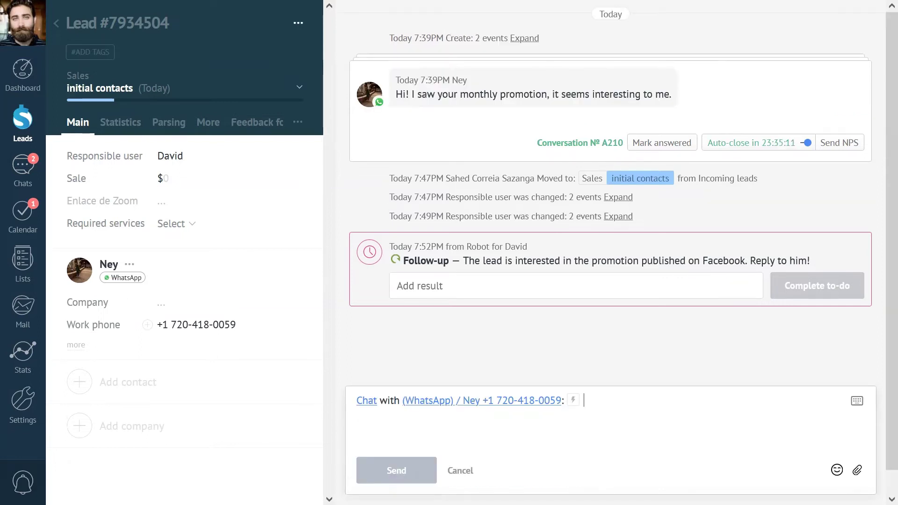
text(Hello! Thank you for contacting us, one of our representatives will get in touch with you as soon as possible.)
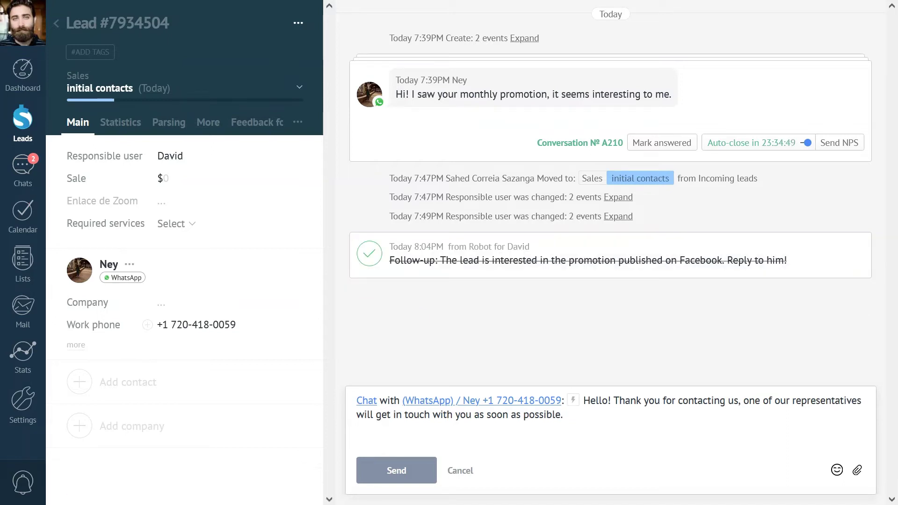
click(399, 470)
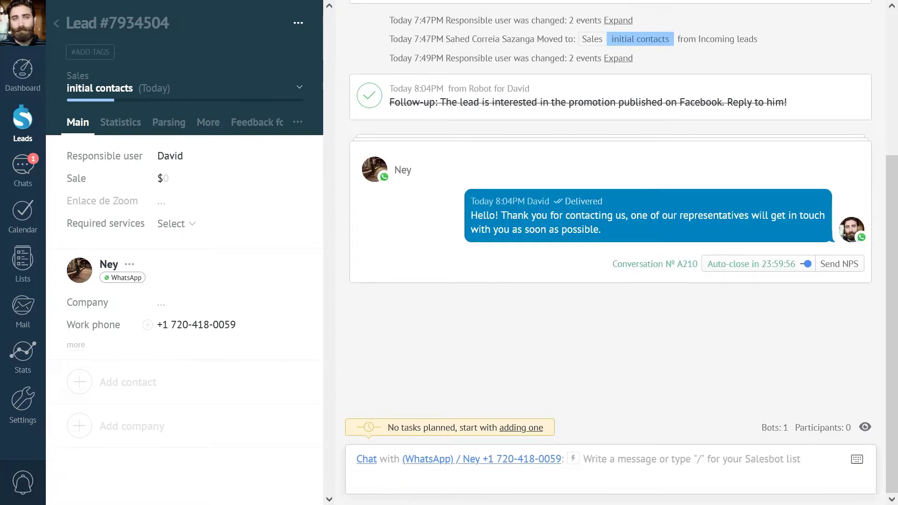
click(107, 87)
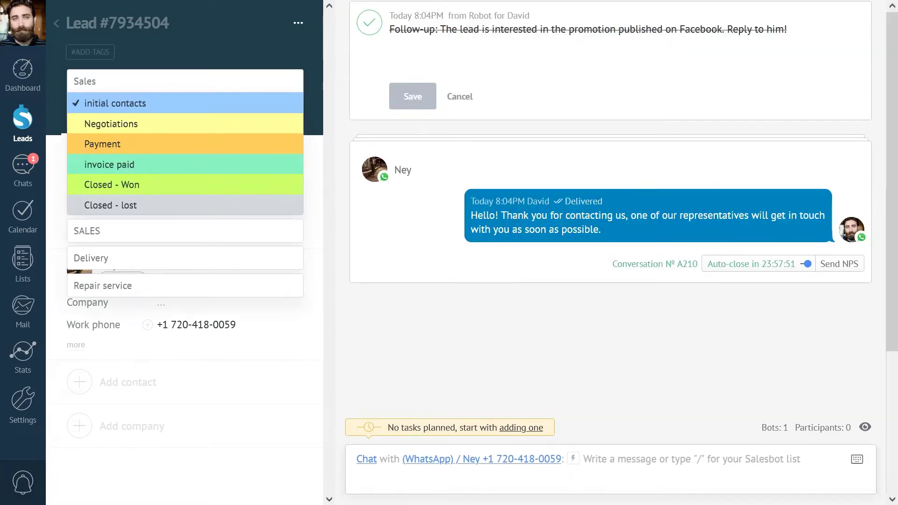
- Move Lead #7934504 to Negotiations, reassign it to Nicole, and send the transfer message
click(104, 124)
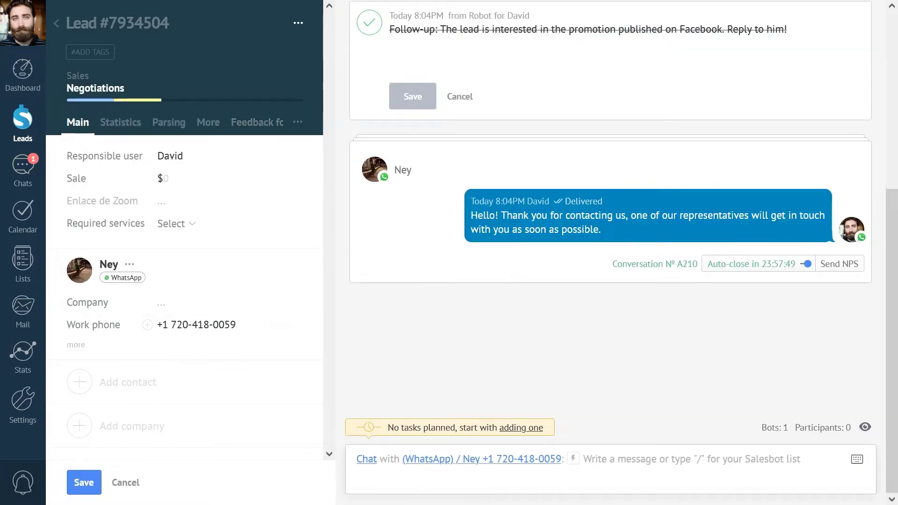
click(84, 484)
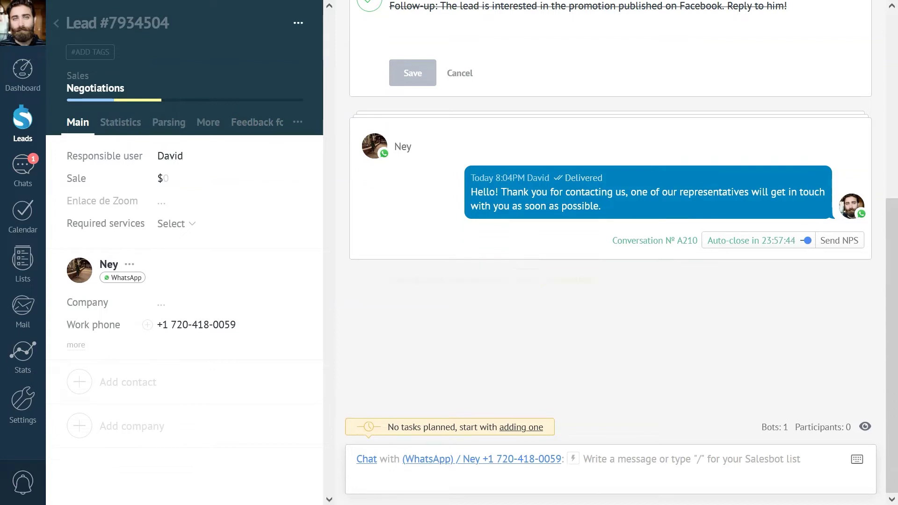
click(172, 156)
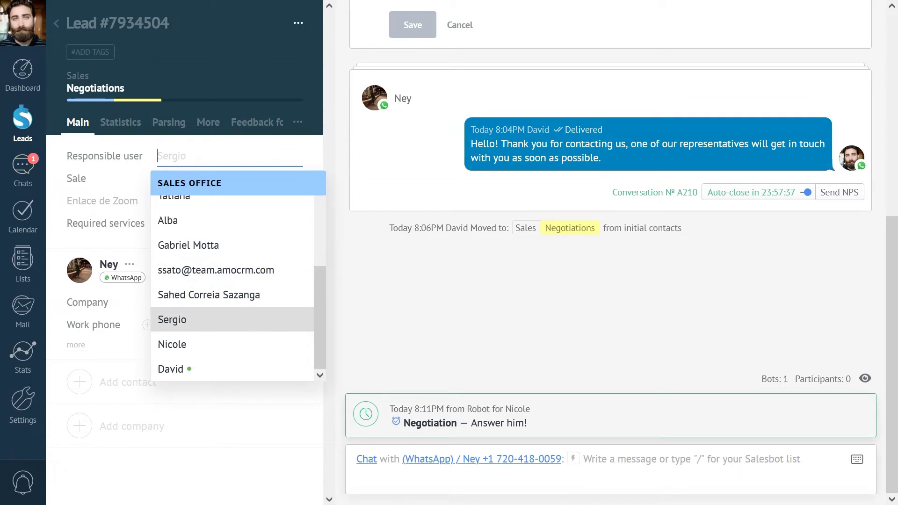
click(171, 344)
click(78, 483)
click(337, 276)
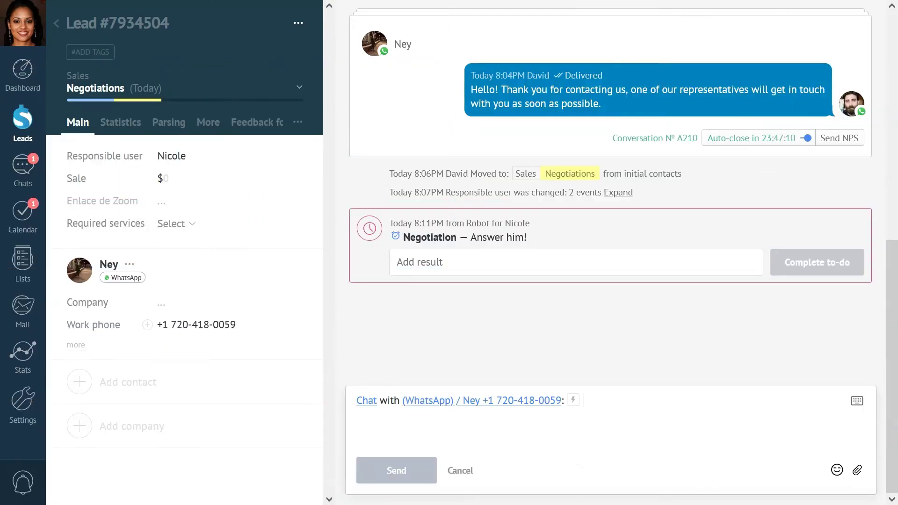
text(You will now be transferred to my colleague who is responsible for the payment.)
key(ctrl+Return)
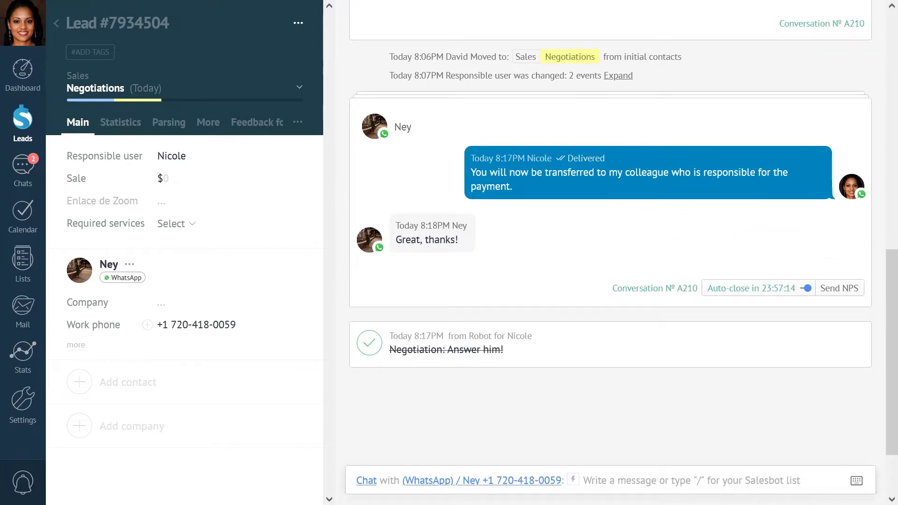
- Move Lead #7934504 to the Payment stage
click(99, 87)
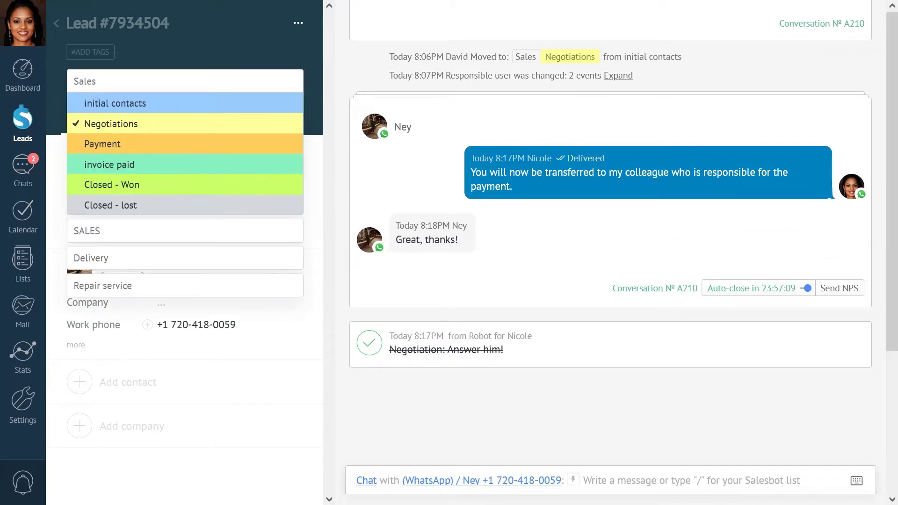
click(102, 144)
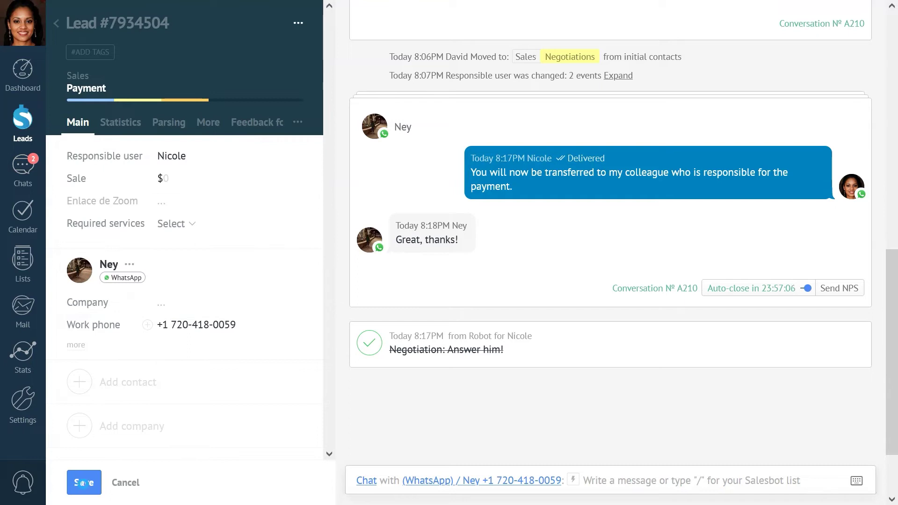
click(82, 483)
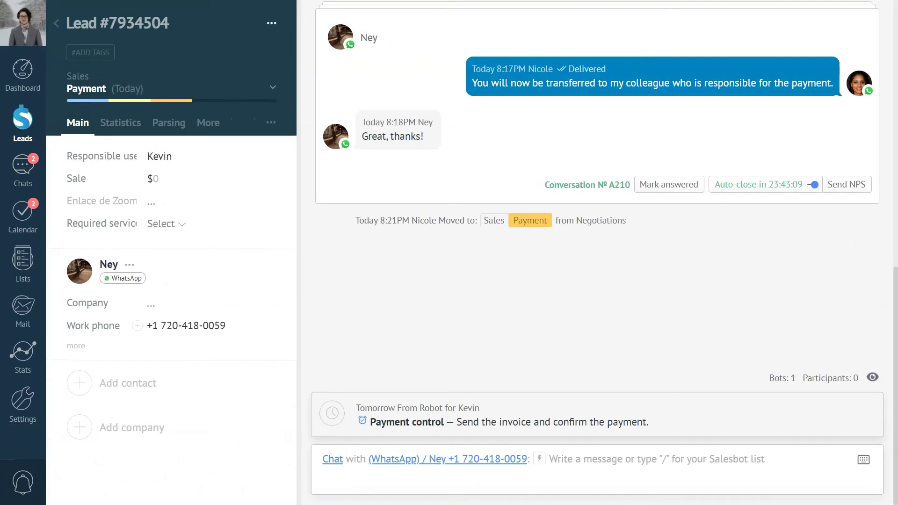
text(Hello Ney,  here is your payment information and your invoice.)
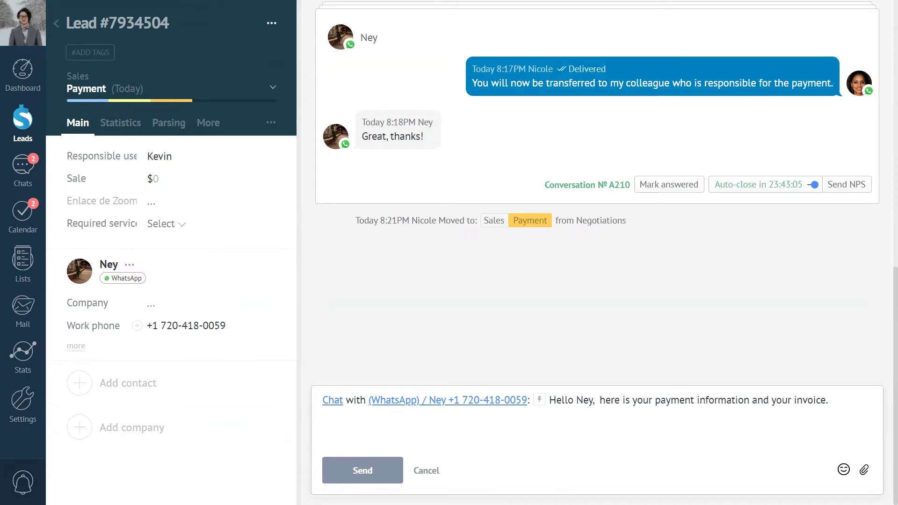
- Send the client the payment message with invoice.pdf attached
click(864, 470)
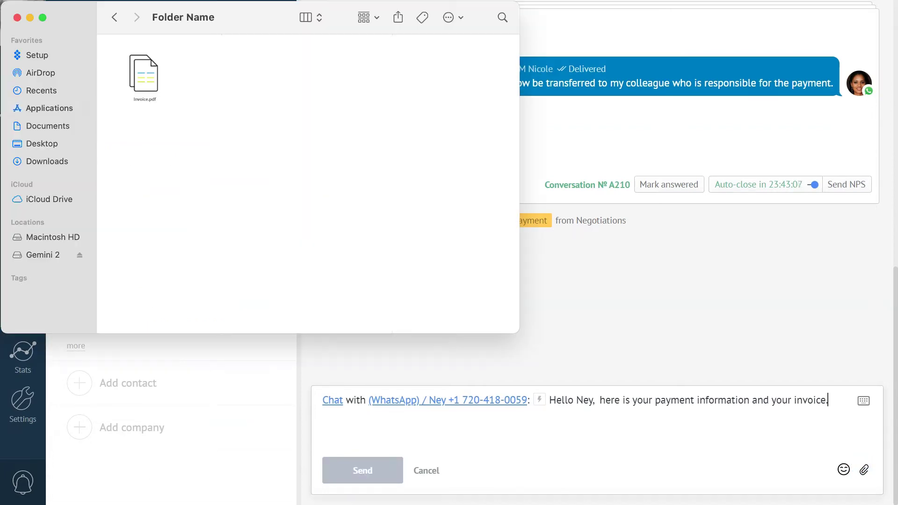
click(144, 74)
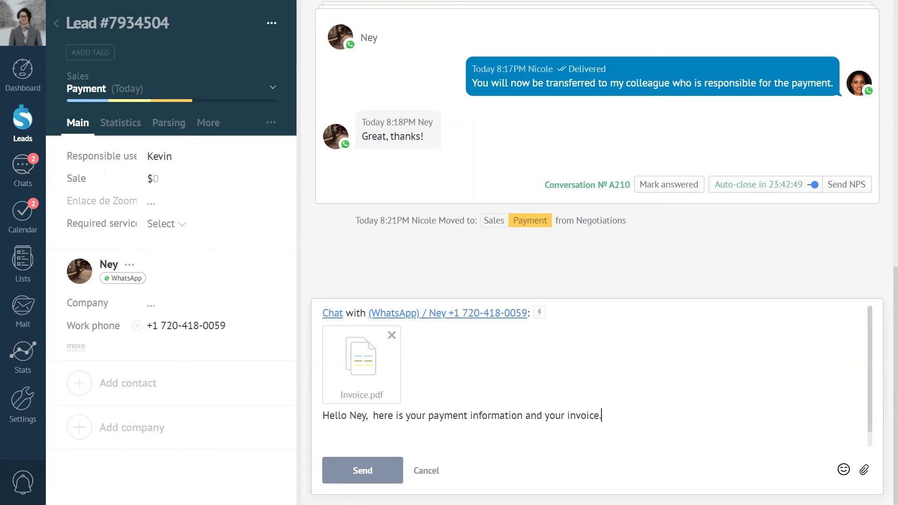
click(363, 470)
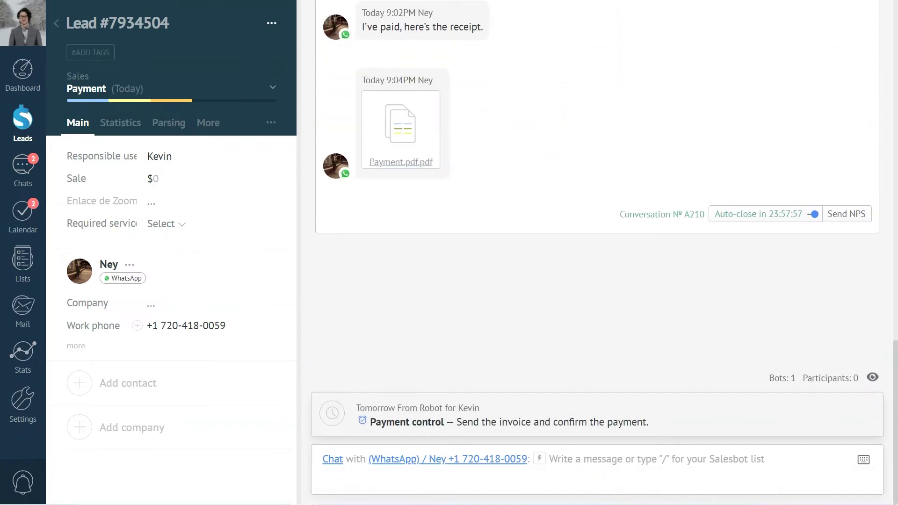
- Mark the Payment control task done and set Lead #7934504 to Closed - Won
click(406, 423)
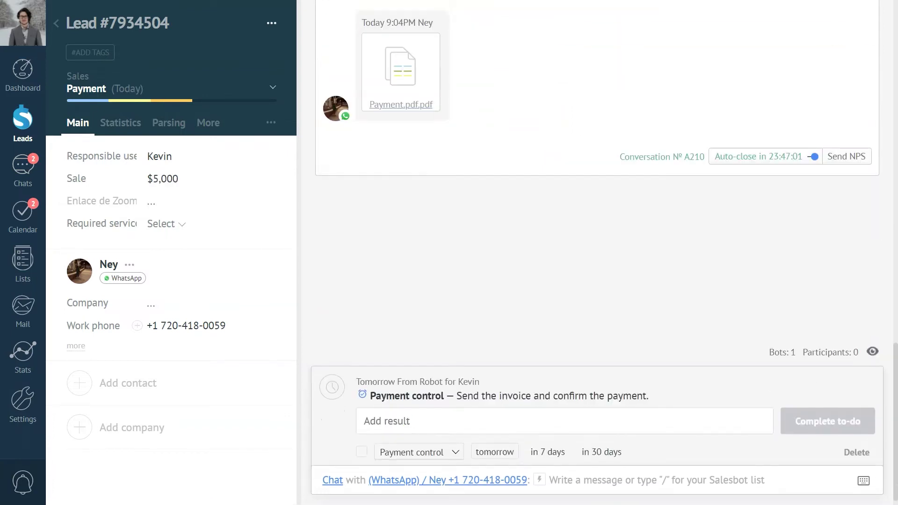
text(Another successful sale. Done!)
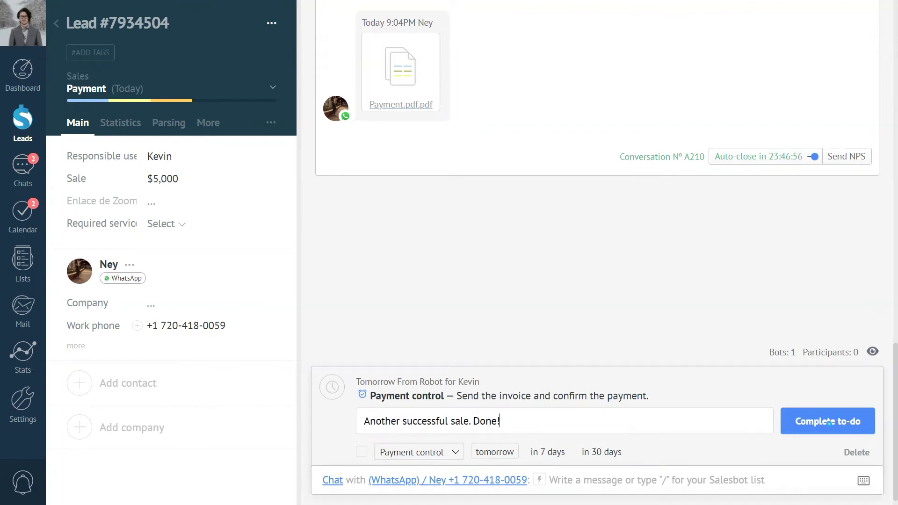
click(829, 422)
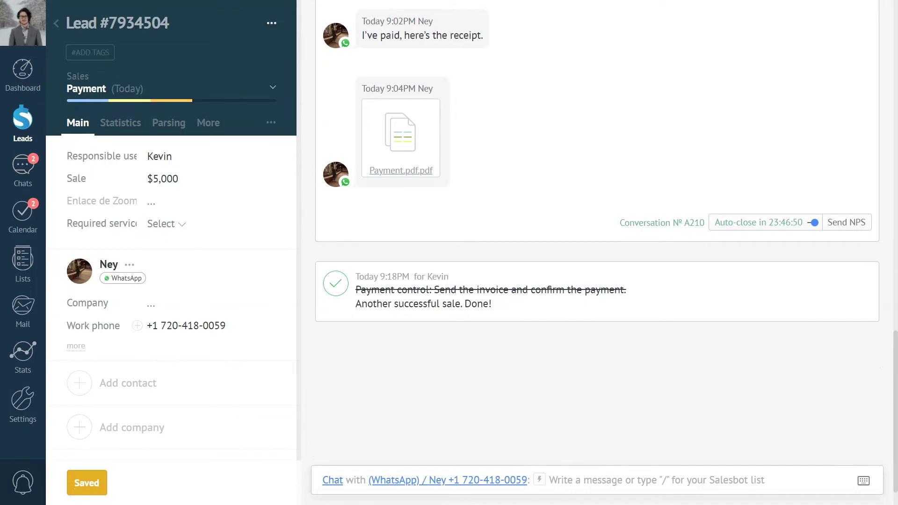
click(95, 87)
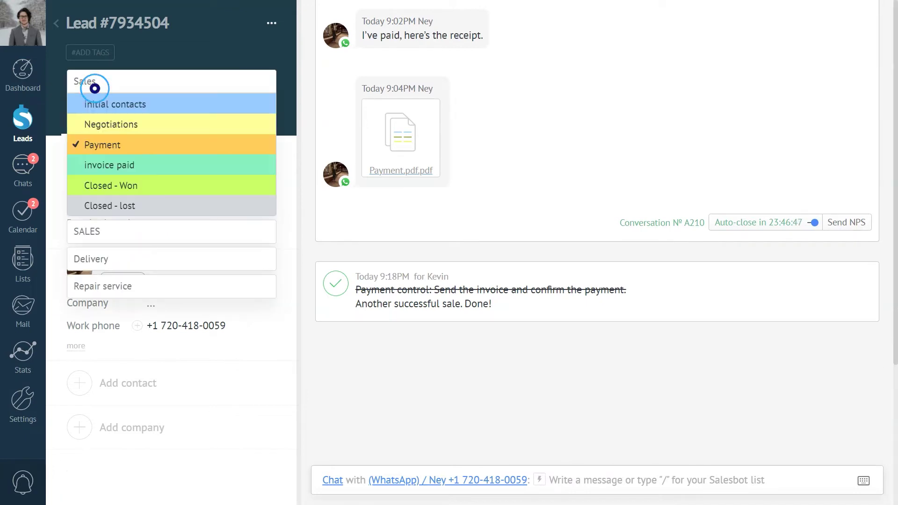
click(99, 184)
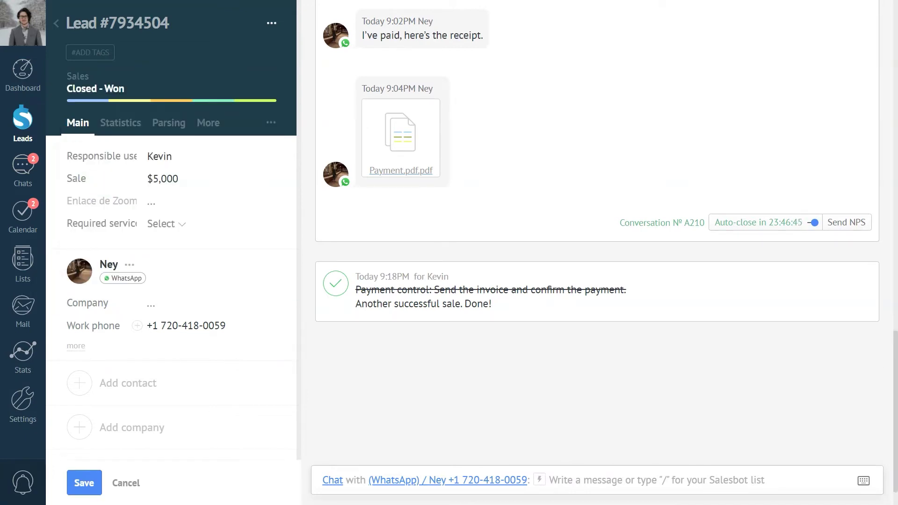
click(84, 483)
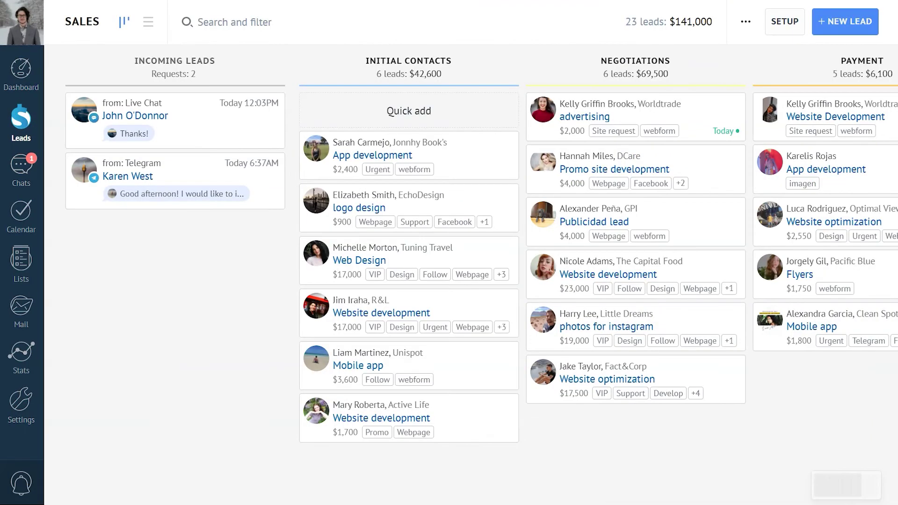
- Open the overview dashboard to review its statistics
click(784, 21)
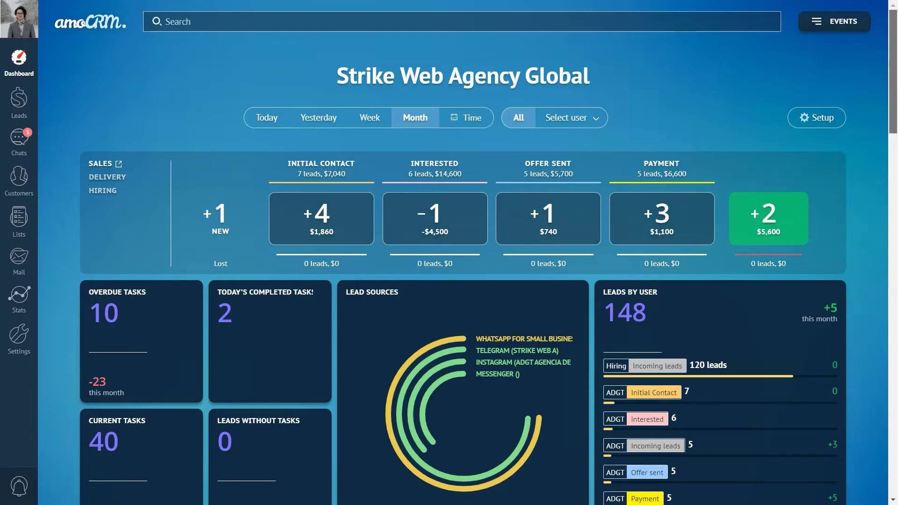
scroll(450, 252, down, 2)
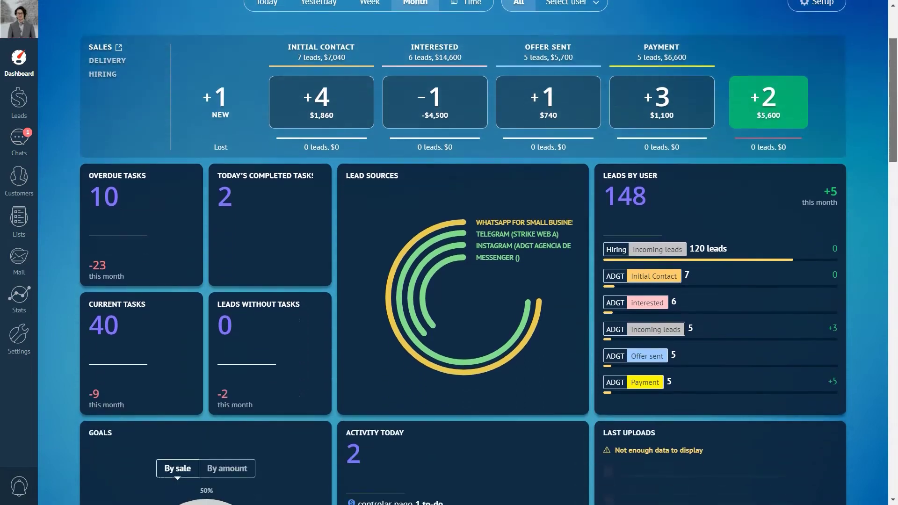
scroll(449, 252, down, 2)
scroll(449, 252, down, 1)
scroll(450, 253, down, 2)
scroll(449, 253, down, 2)
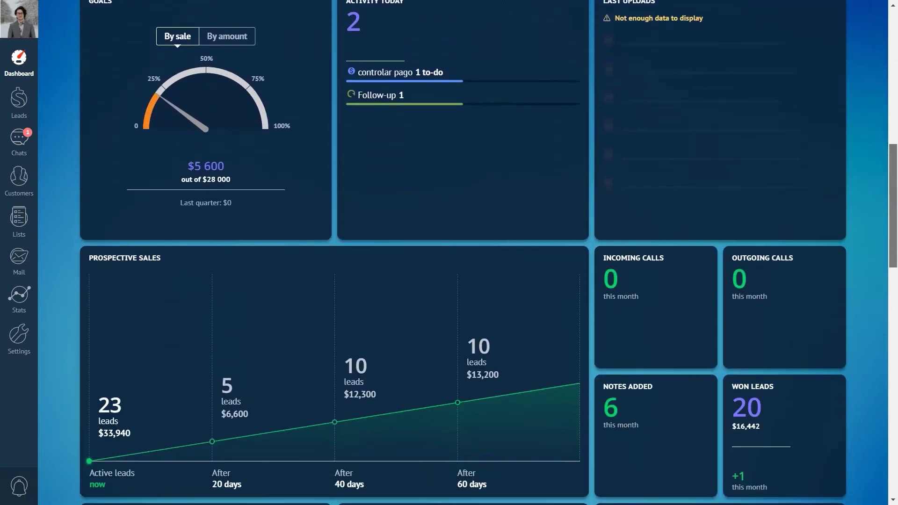
scroll(449, 253, down, 2)
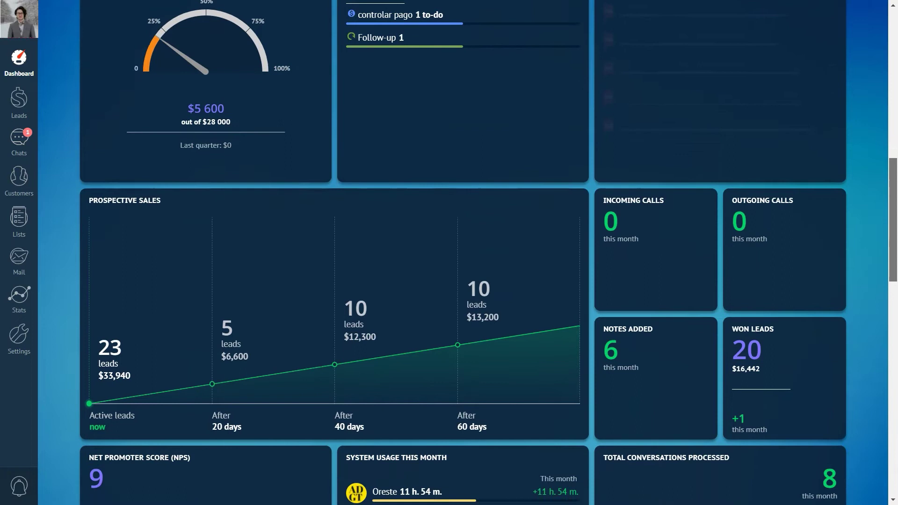
scroll(450, 253, down, 1)
scroll(449, 253, down, 1)
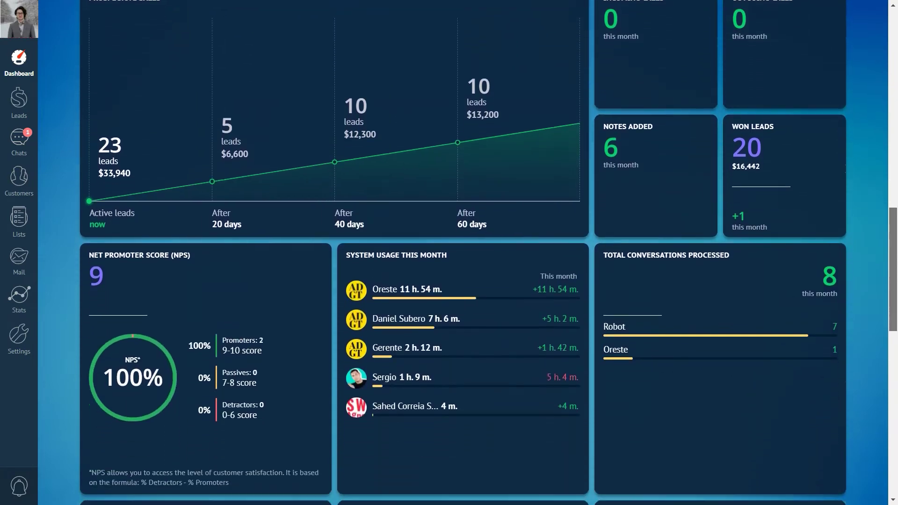
scroll(449, 253, down, 1)
scroll(449, 253, down, 1)
scroll(449, 253, down, 1)
scroll(449, 252, down, 1)
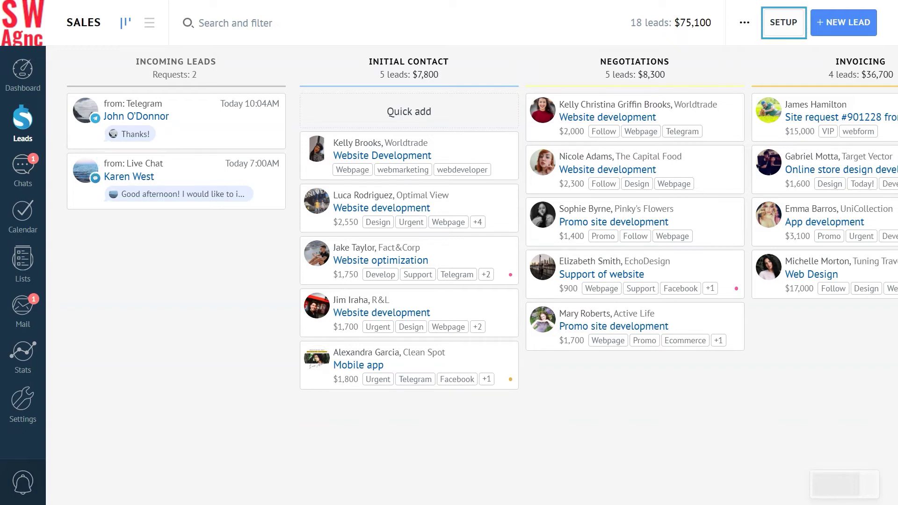
- Add an Initial Contact trigger that creates a Follow-up task
click(784, 22)
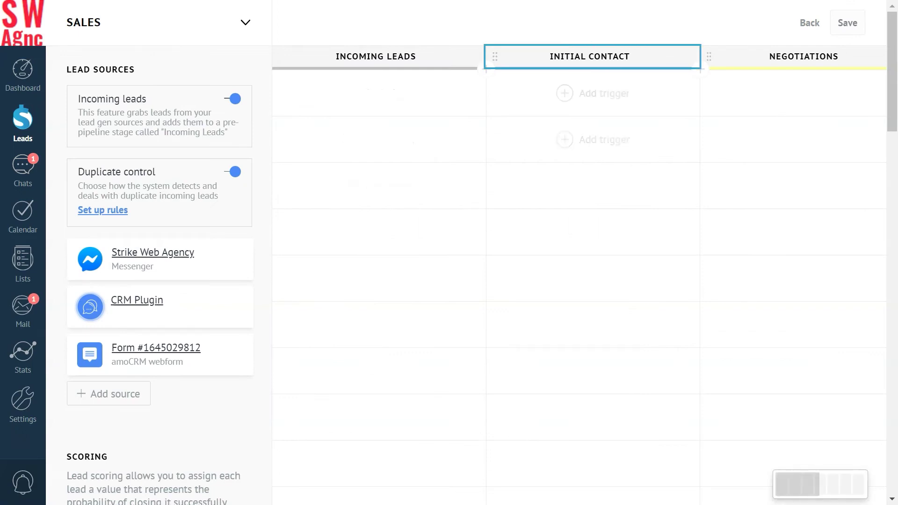
click(593, 93)
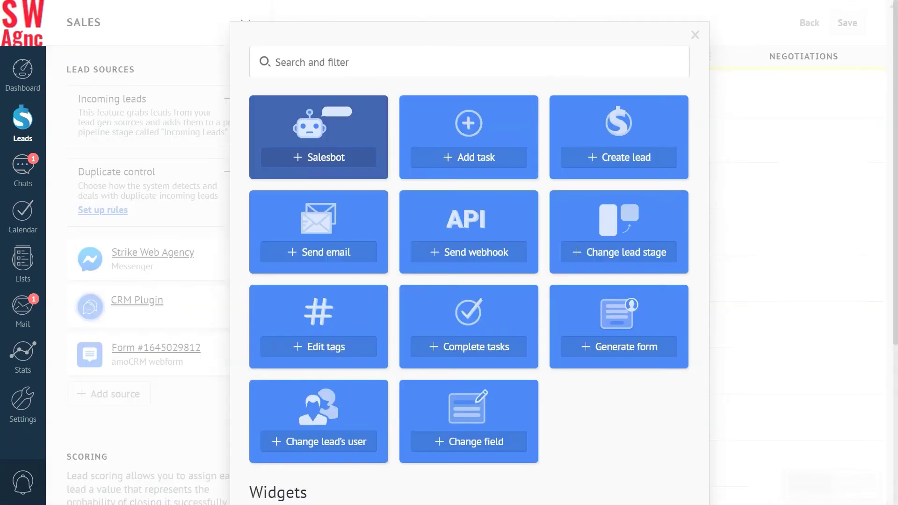
click(467, 156)
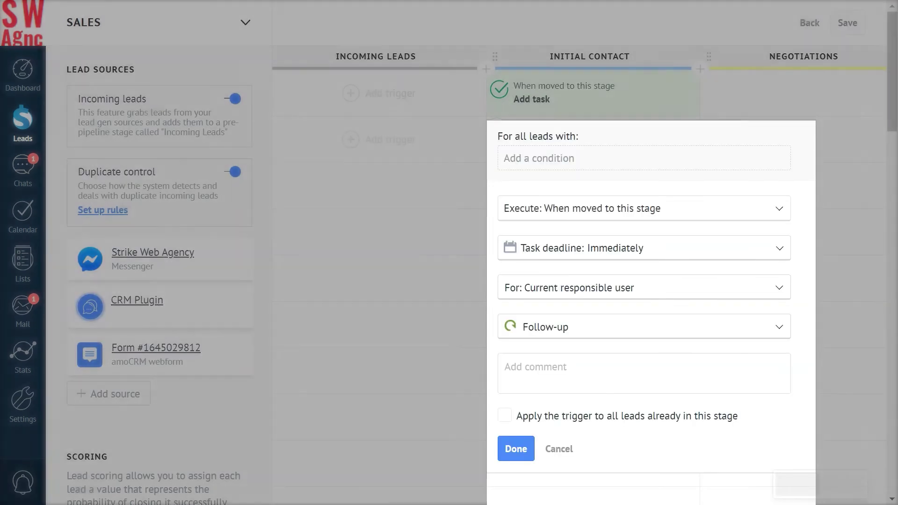
click(330, 271)
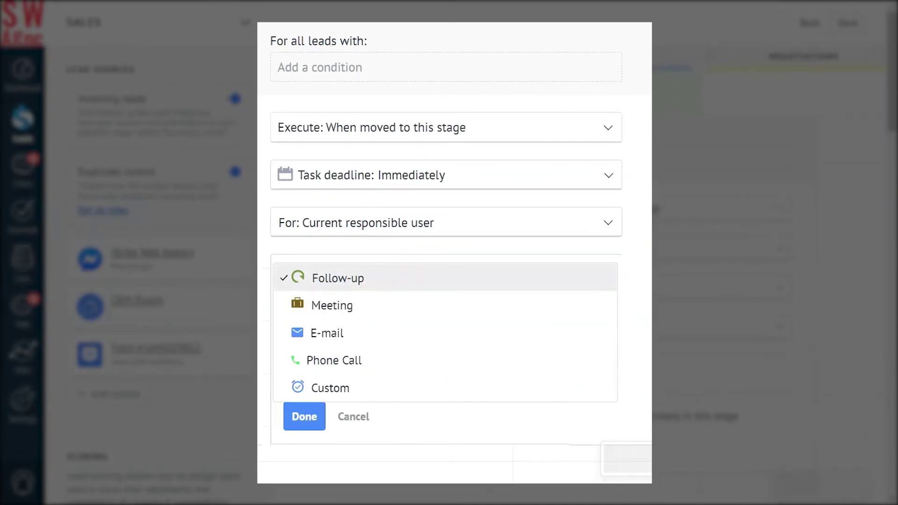
click(337, 278)
- Limit it to WhatsApp for Small Business leads, running when moved or created
click(311, 67)
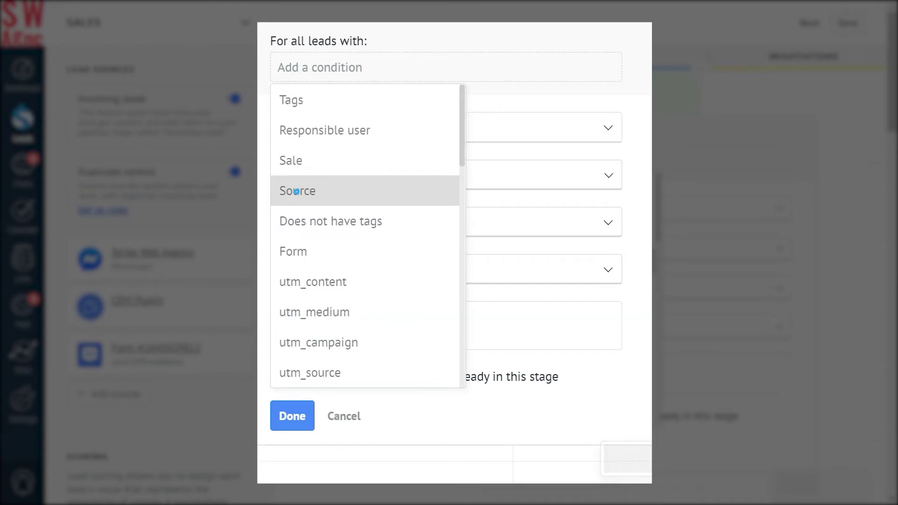
click(296, 191)
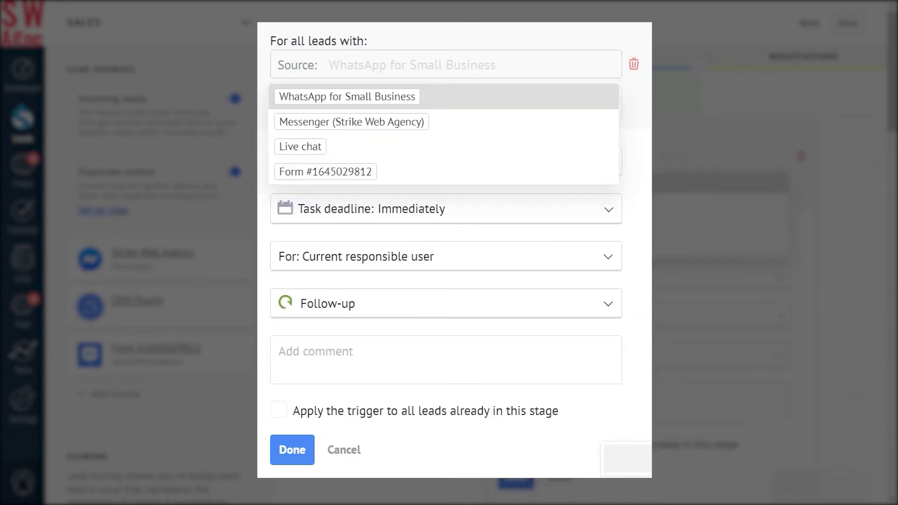
click(322, 96)
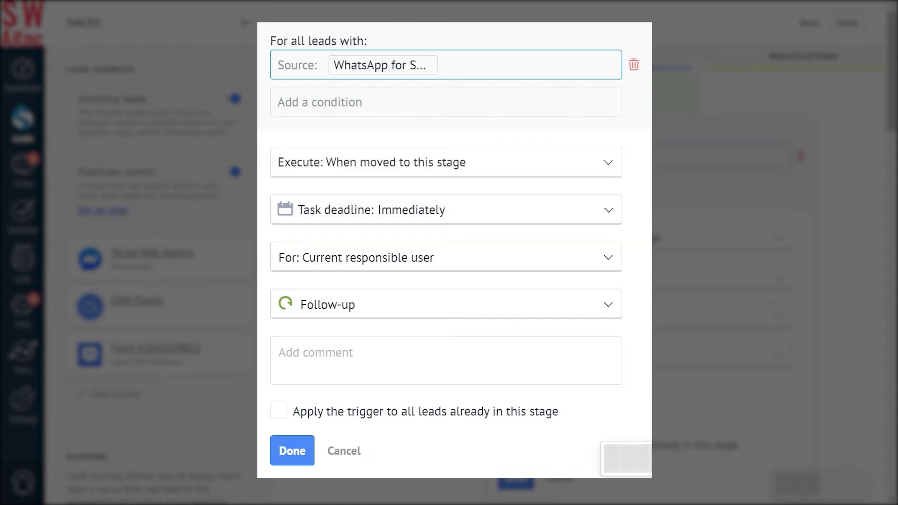
click(328, 164)
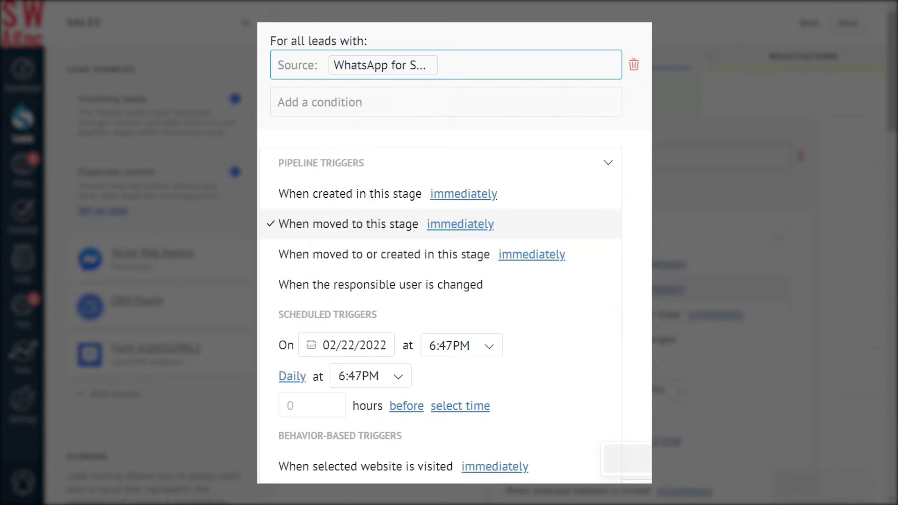
click(307, 255)
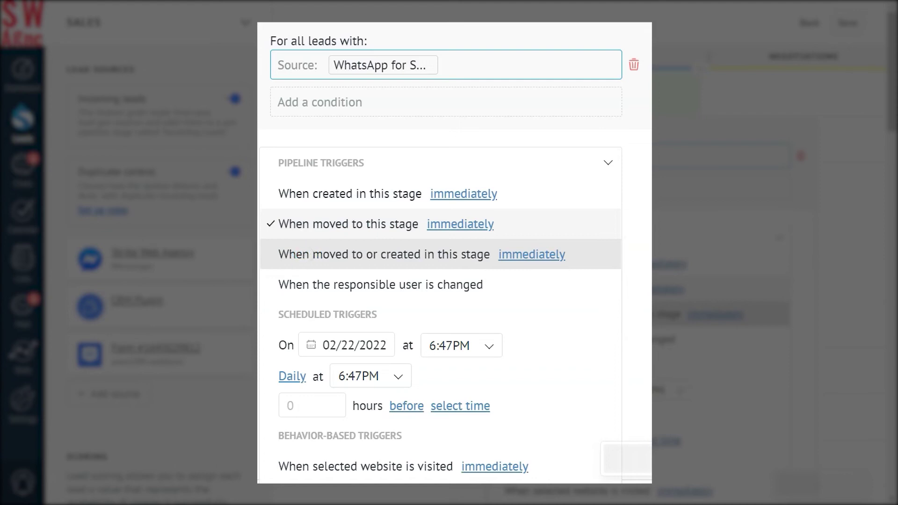
- Assign the task to David with a reply comment and confirm the trigger
click(304, 257)
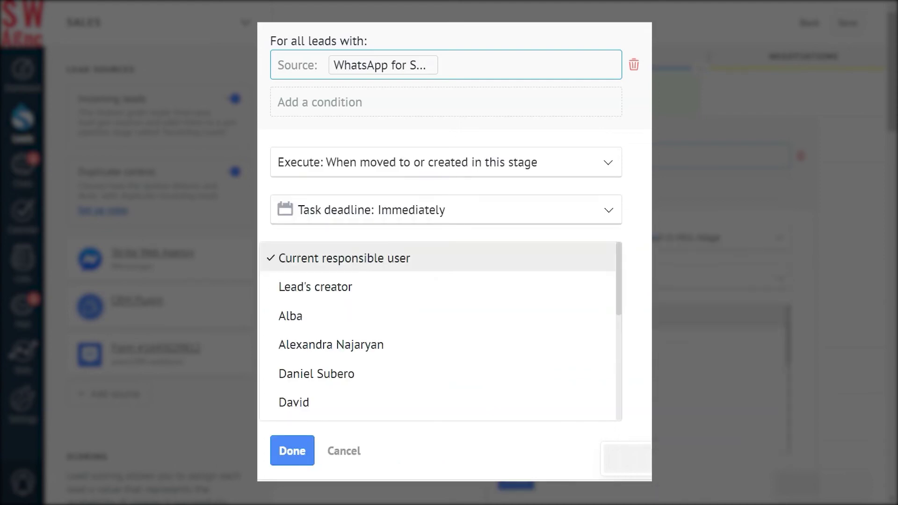
click(295, 402)
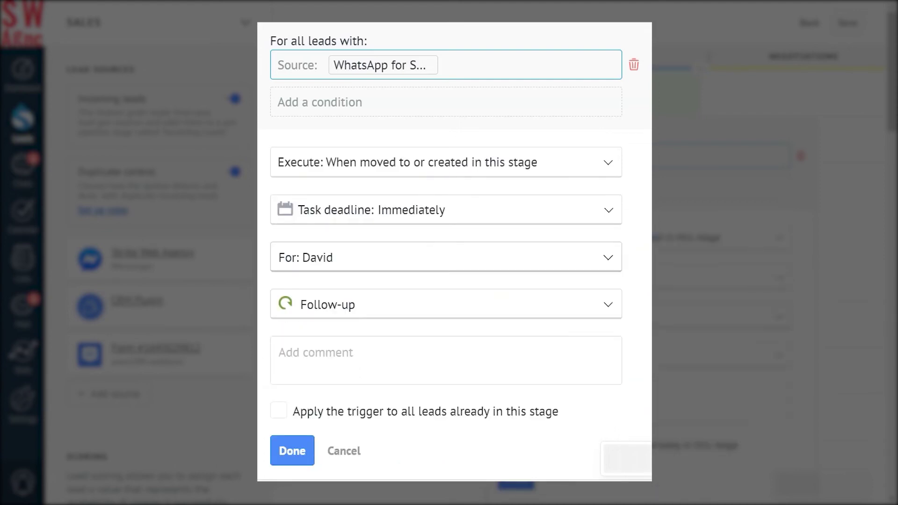
click(284, 352)
text(The lead is interested in the promotion published on Facebook. Reply to him!)
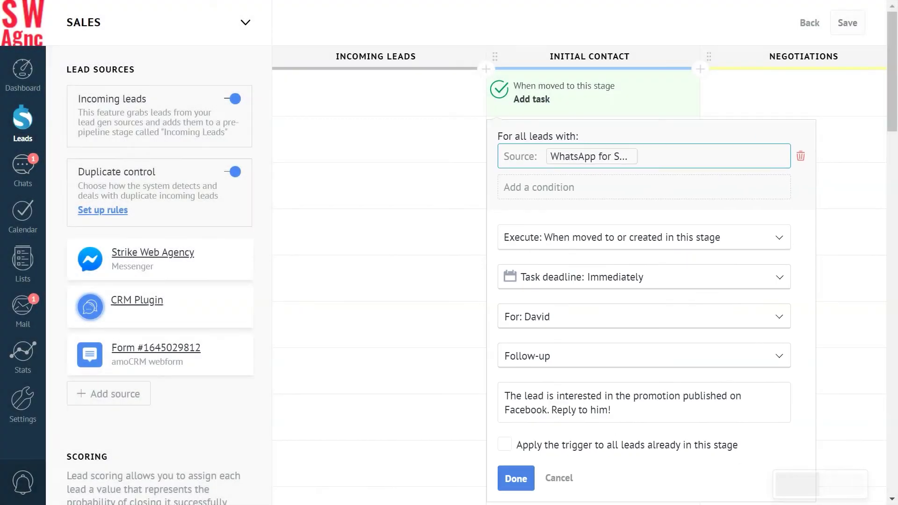
click(516, 478)
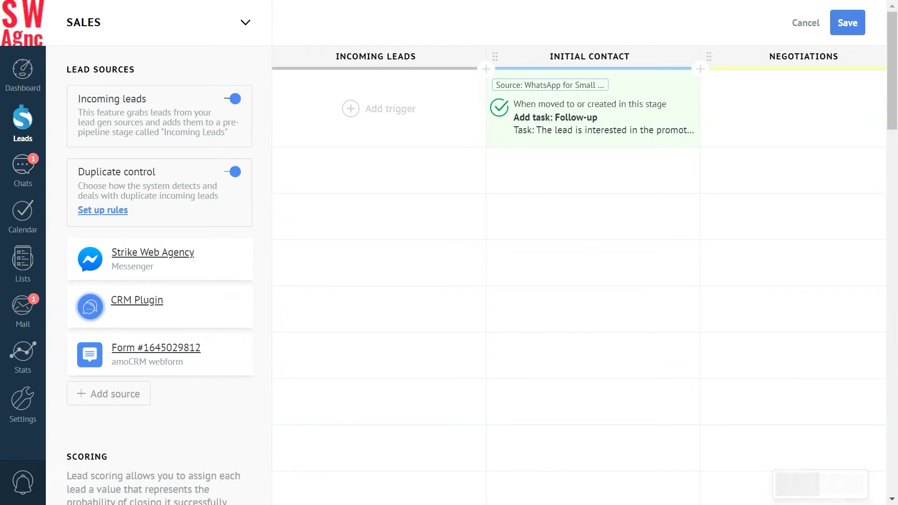
- Save the pipeline triggers and drag a copy of the WhatsApp Follow-up trigger into Negotiations
click(847, 22)
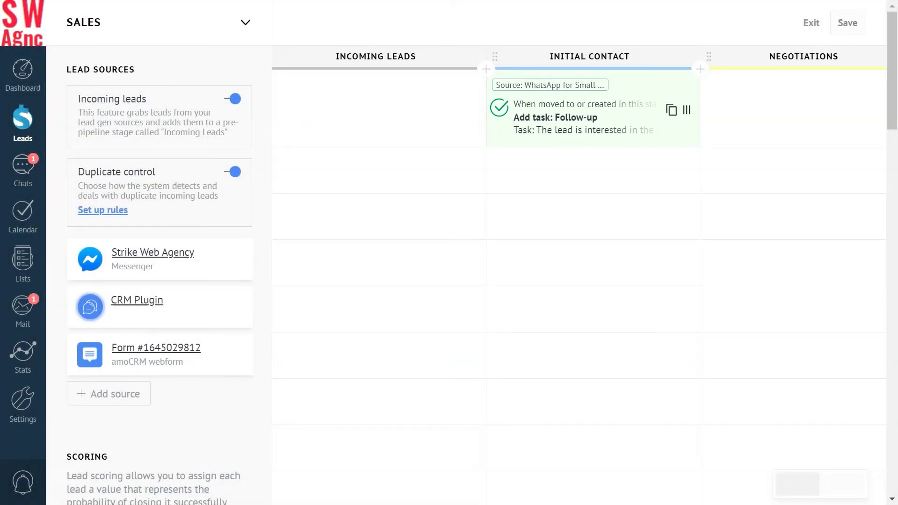
mouse_move(686, 110)
mouse_down()
mouse_move(761, 151)
mouse_move(772, 112)
mouse_up()
scroll(464, 280, right, 3)
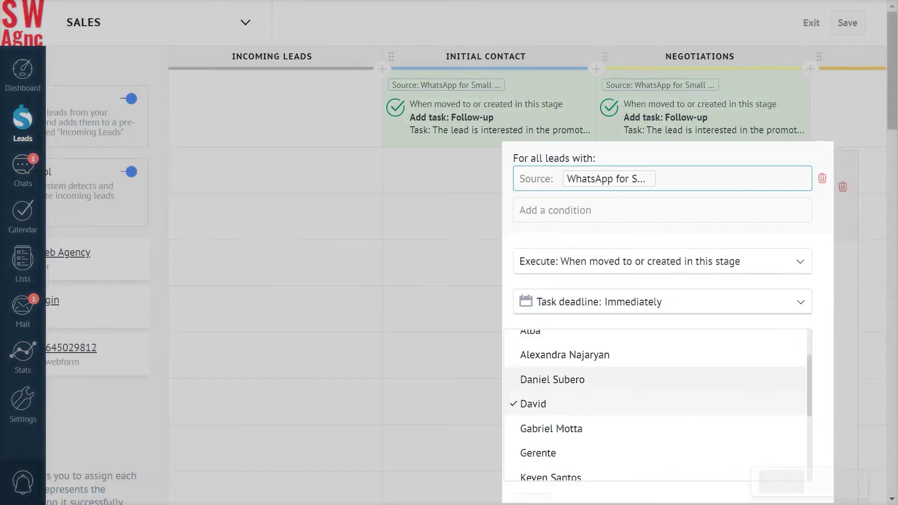
scroll(597, 393, down, 1)
scroll(597, 393, down, 1)
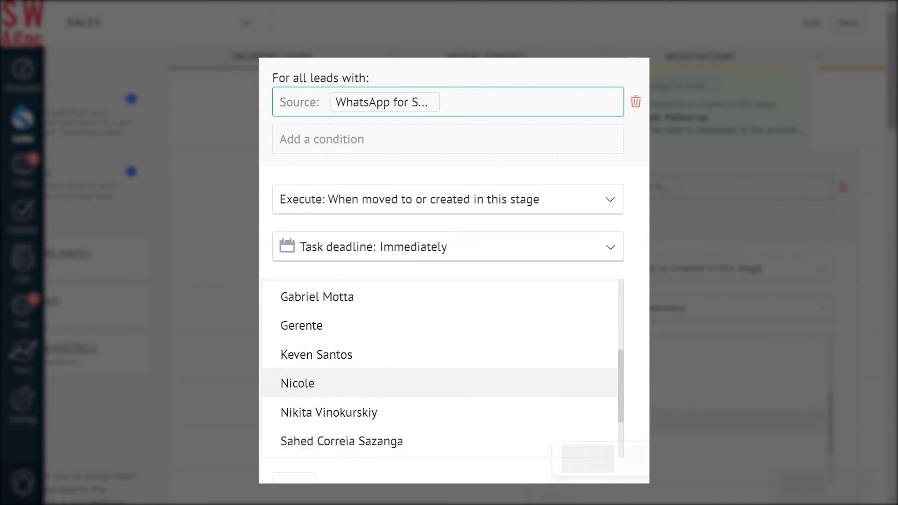
- Make the Negotiations trigger a custom Negotiation task for Nicole, applied to all leads, and save
click(295, 382)
scroll(449, 280, down, 1)
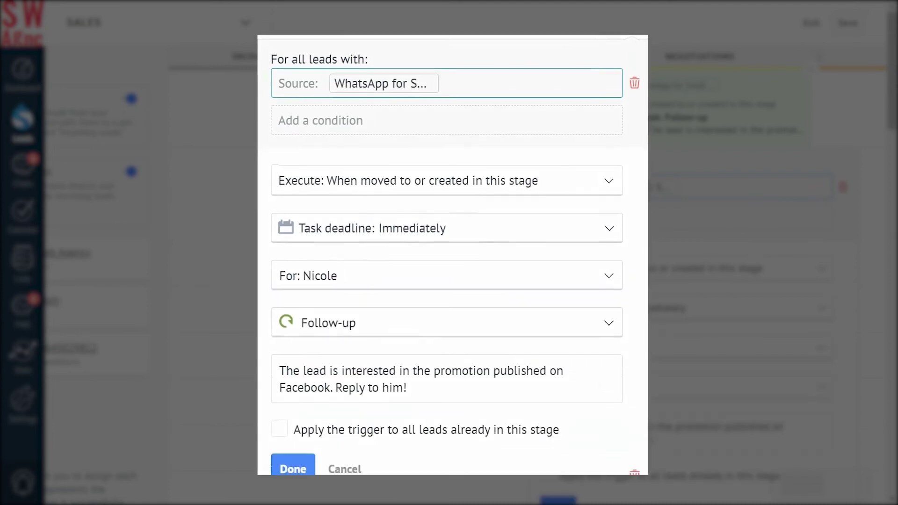
click(446, 307)
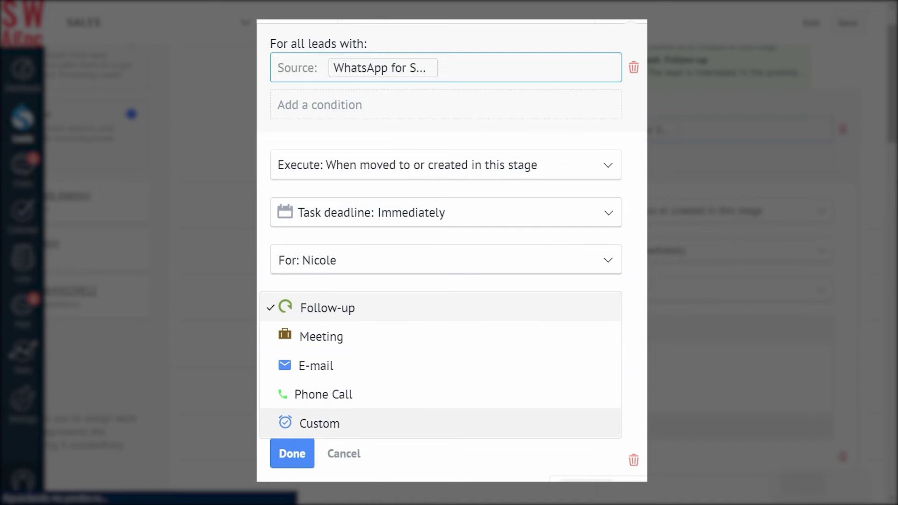
click(320, 424)
text(Negoti)
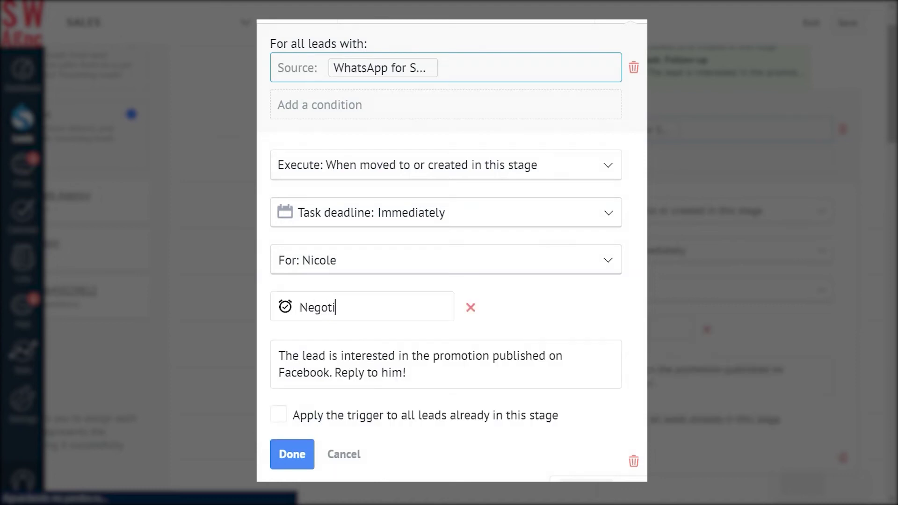
text(ation)
click(403, 372)
key(BackSpace)
key(BackSpace)
key(BackSpace)
key(BackSpace)
key(BackSpace)
key(BackSpace)
key(BackSpace)
key(BackSpace)
key(BackSpace)
key(BackSpace)
key(BackSpace)
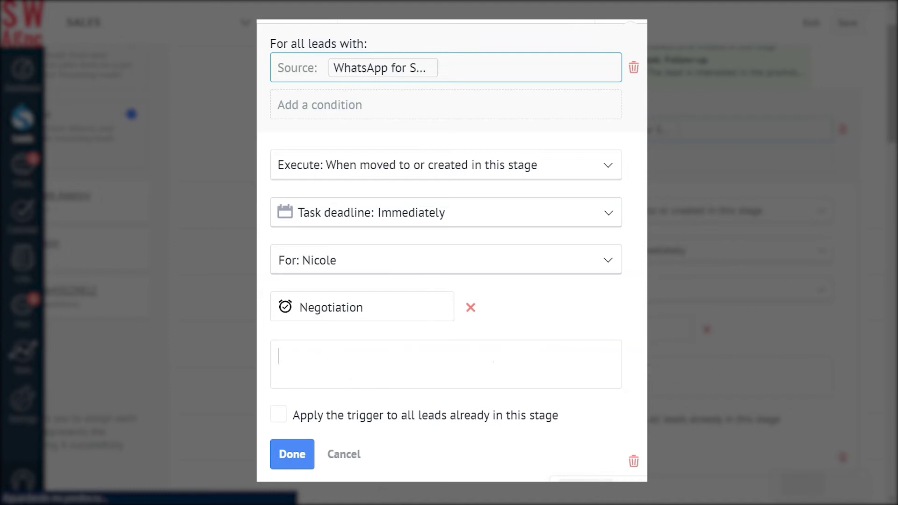
text(Inform the client about the promotion and finalize the negotiation.)
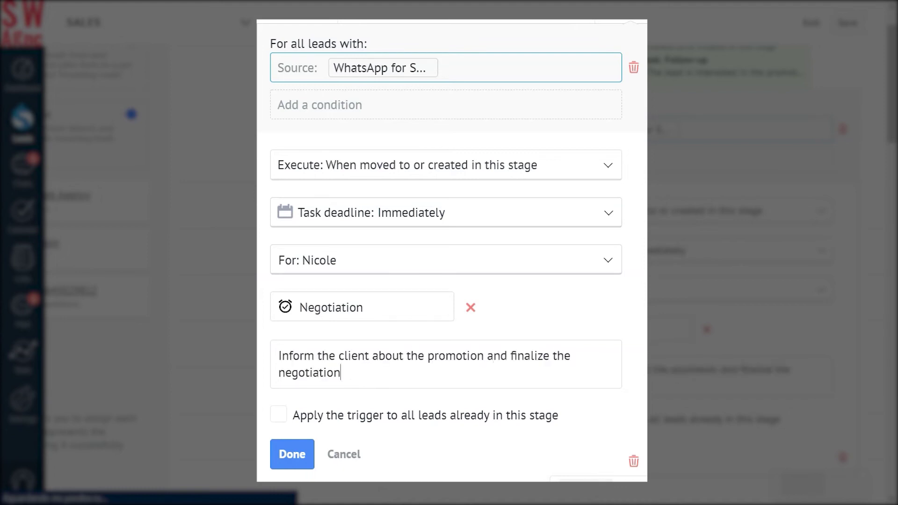
click(279, 415)
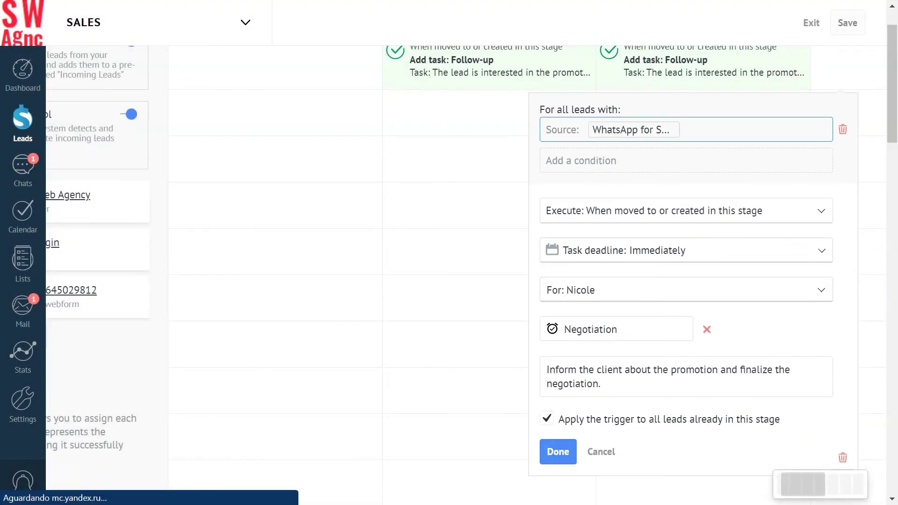
click(558, 451)
click(848, 22)
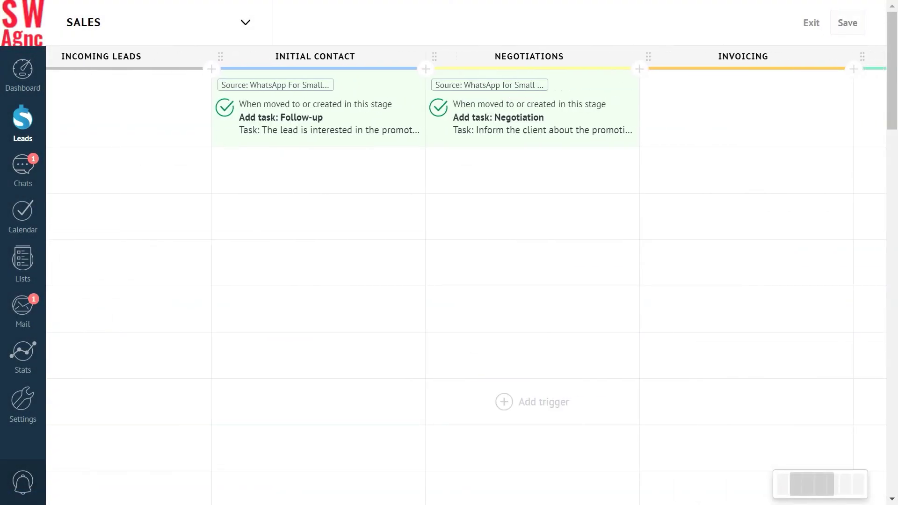
- Add an Invoicing task trigger for WhatsApp for Small Business leads moved or created there
click(719, 107)
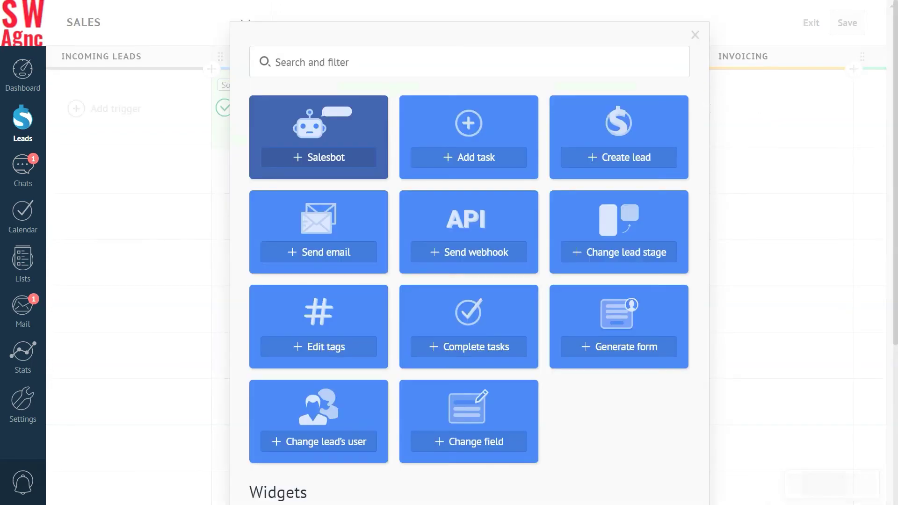
click(469, 158)
click(513, 169)
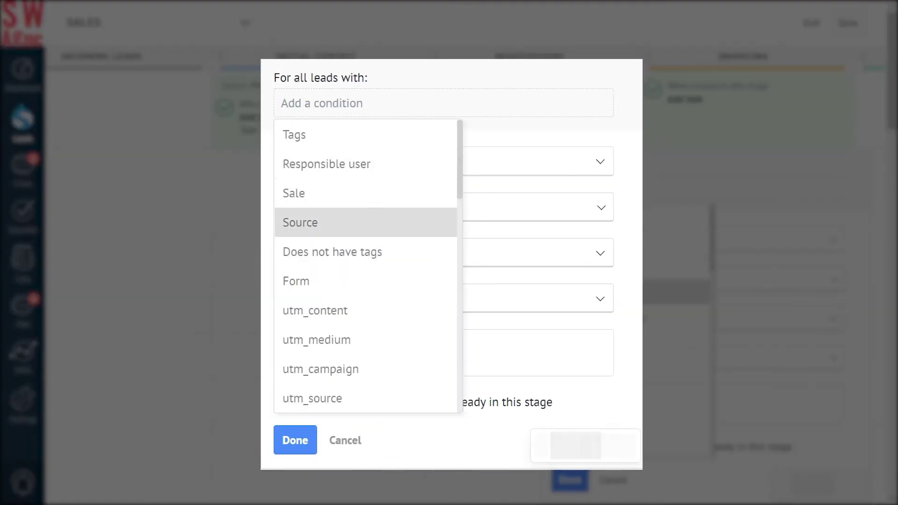
click(301, 223)
click(307, 132)
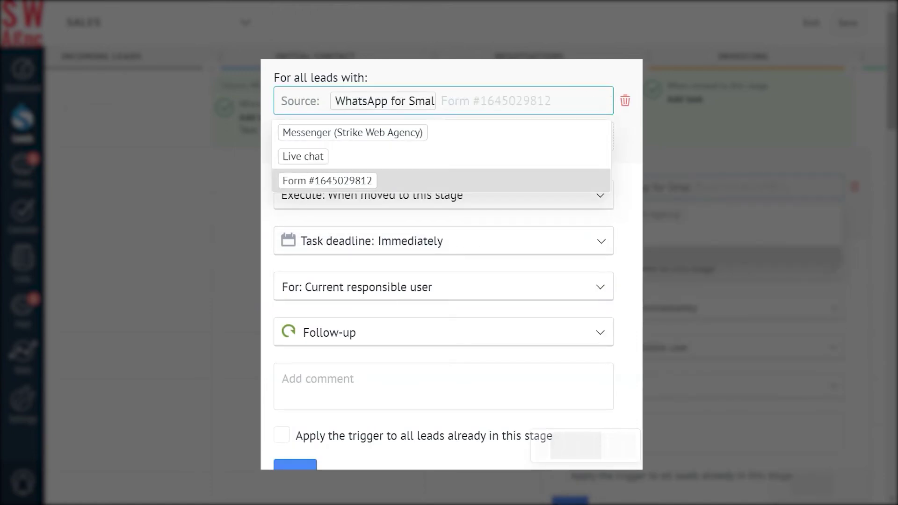
click(321, 178)
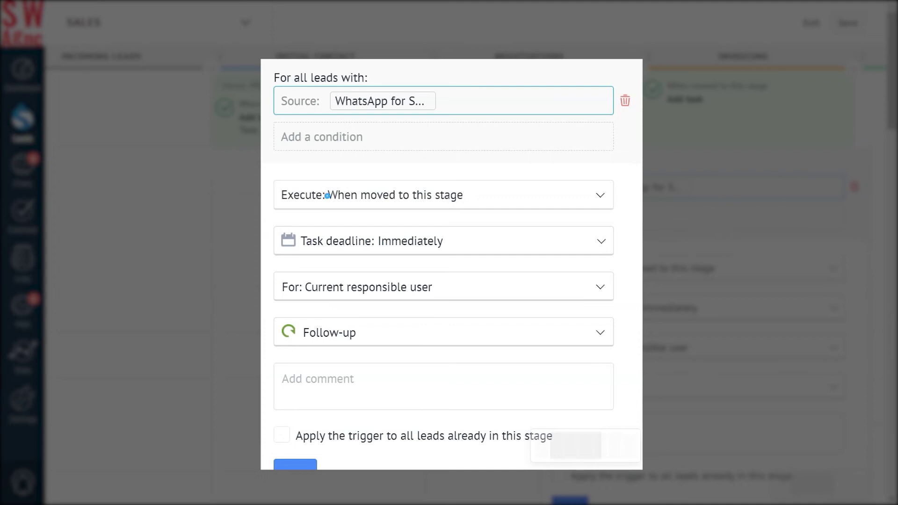
click(328, 196)
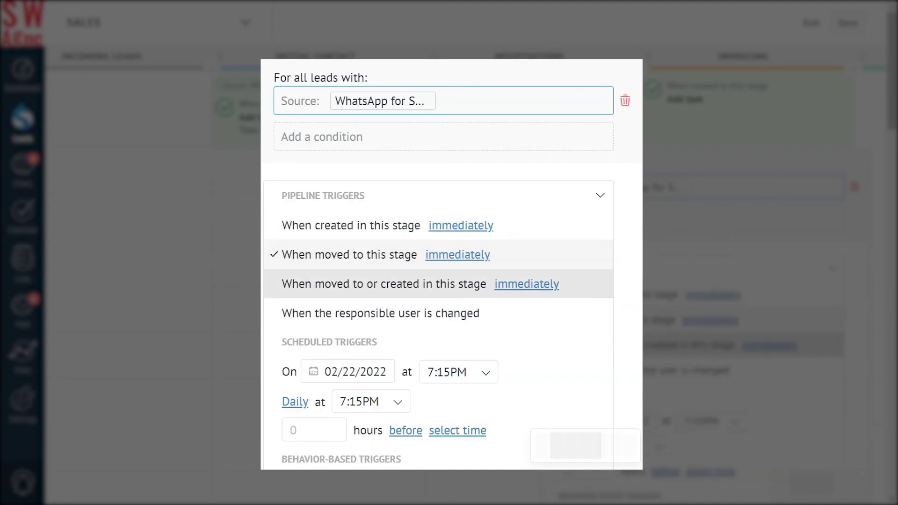
click(334, 287)
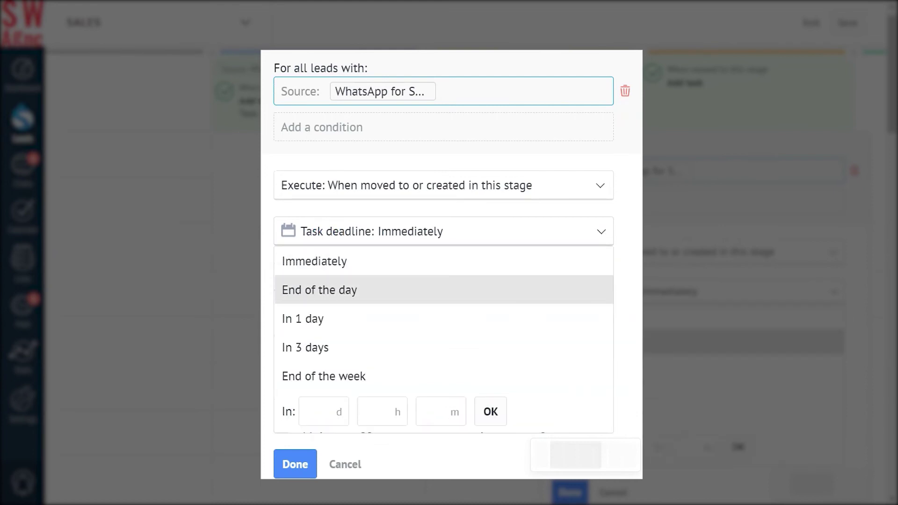
- Make it an end-of-day custom Payment control task with comment, applied to all leads
click(313, 290)
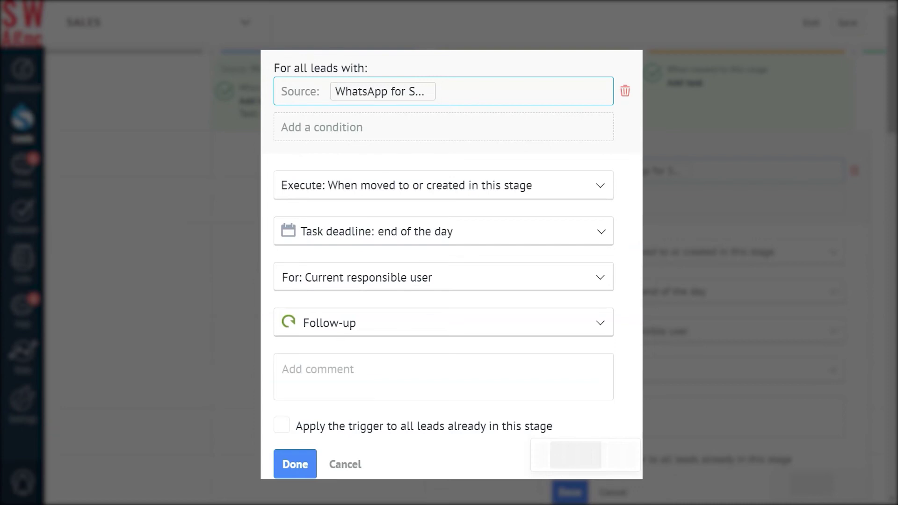
click(315, 323)
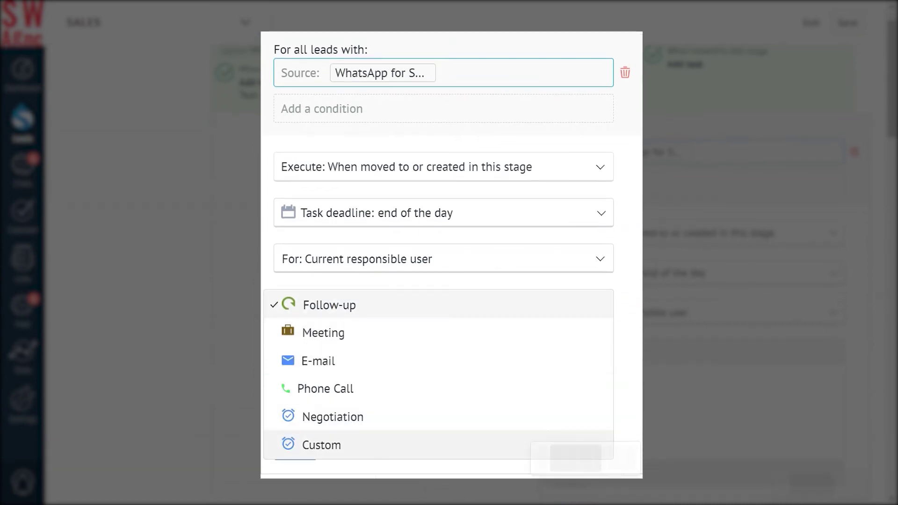
click(321, 445)
text(Payment control)
key(Tab)
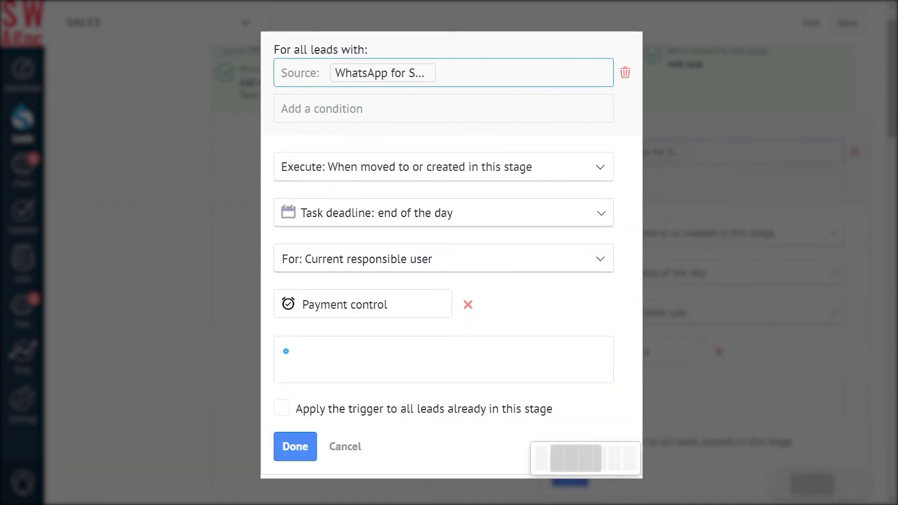
text(Send the invoice and confirm the payment)
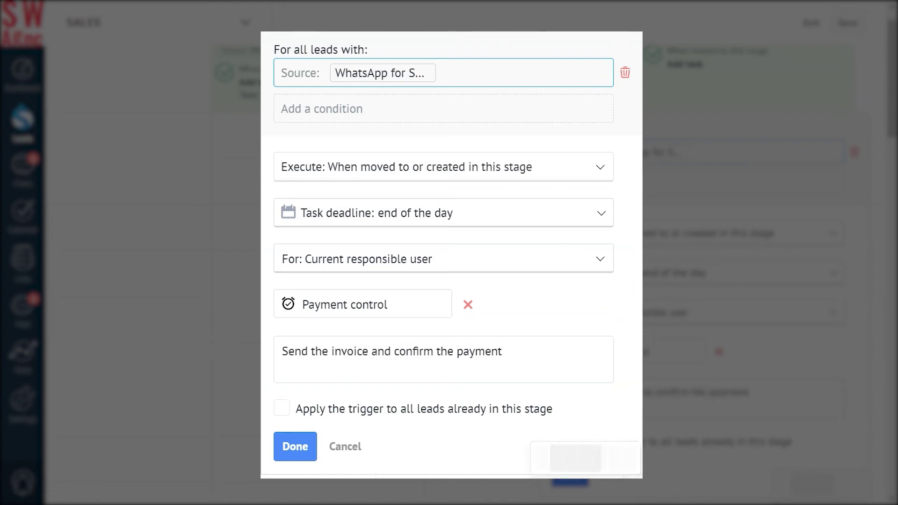
text(.)
key(Tab)
key(space)
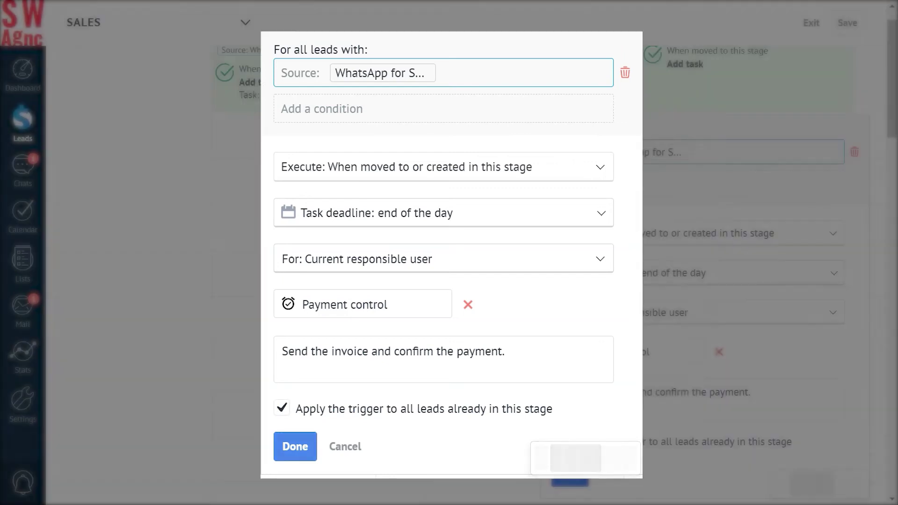
key(Tab)
key(Return)
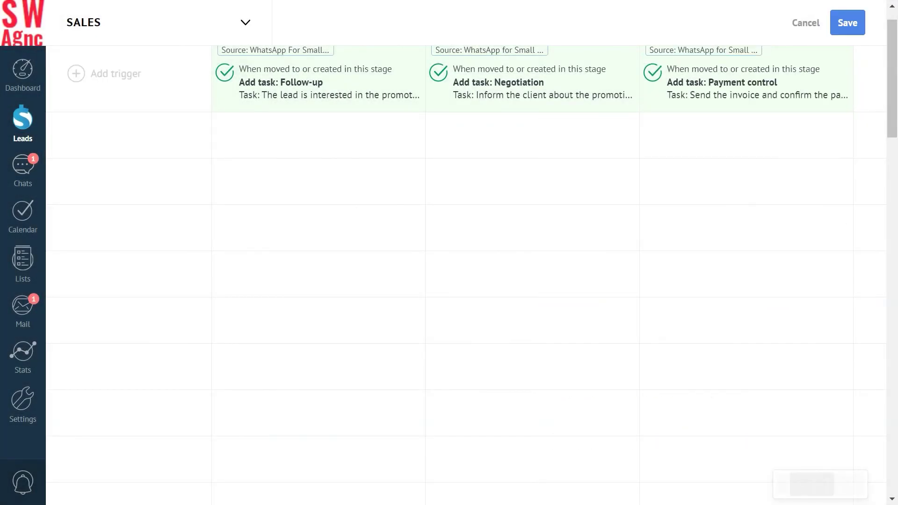
scroll(814, 77, up, 1)
- Save the Sales pipeline triggers, then start and cancel a second Invoicing 'Add task' trigger
click(847, 24)
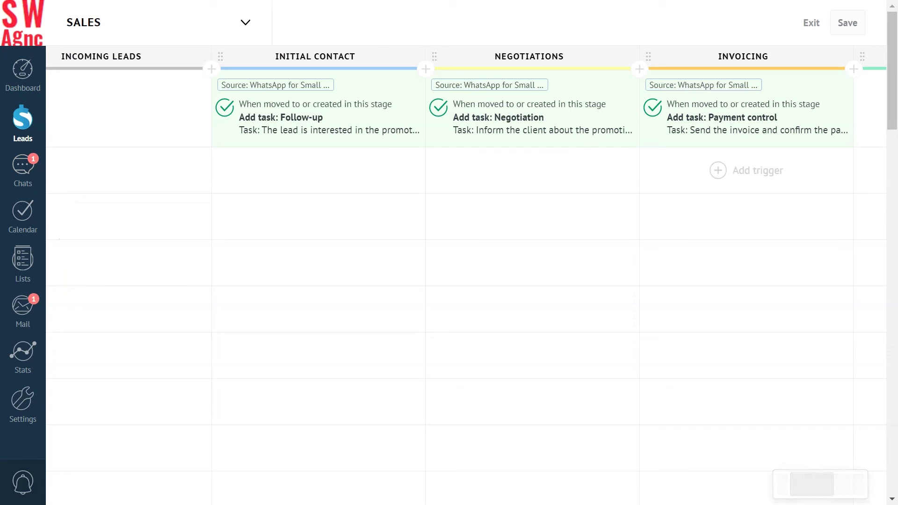
click(717, 171)
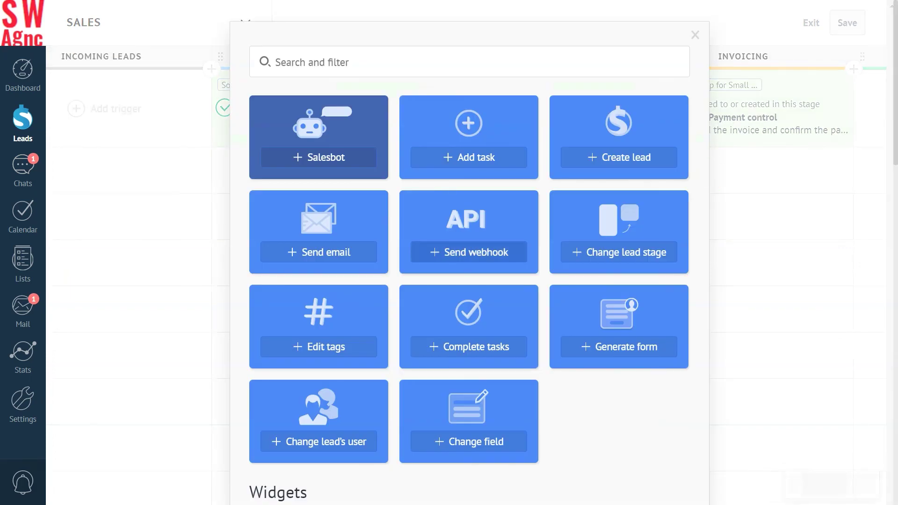
click(467, 157)
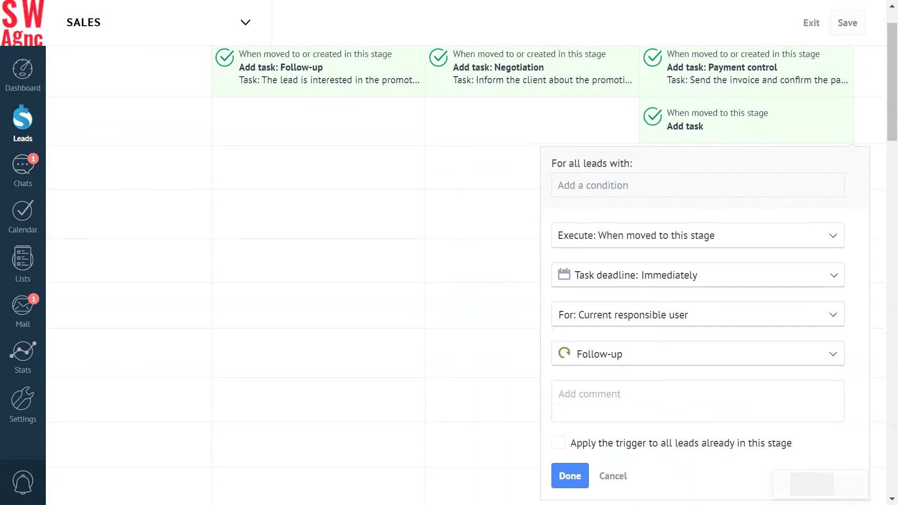
click(613, 479)
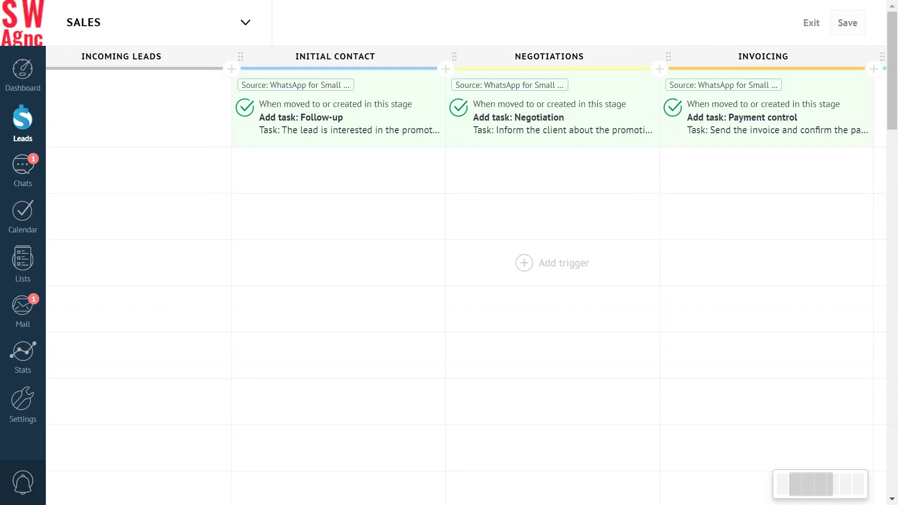
- Open the catalog of automation actions for adding another trigger
click(524, 263)
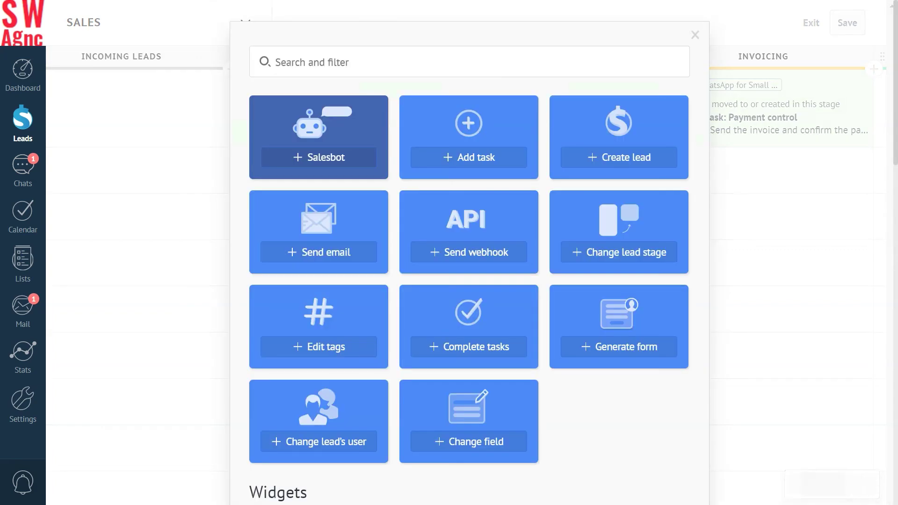